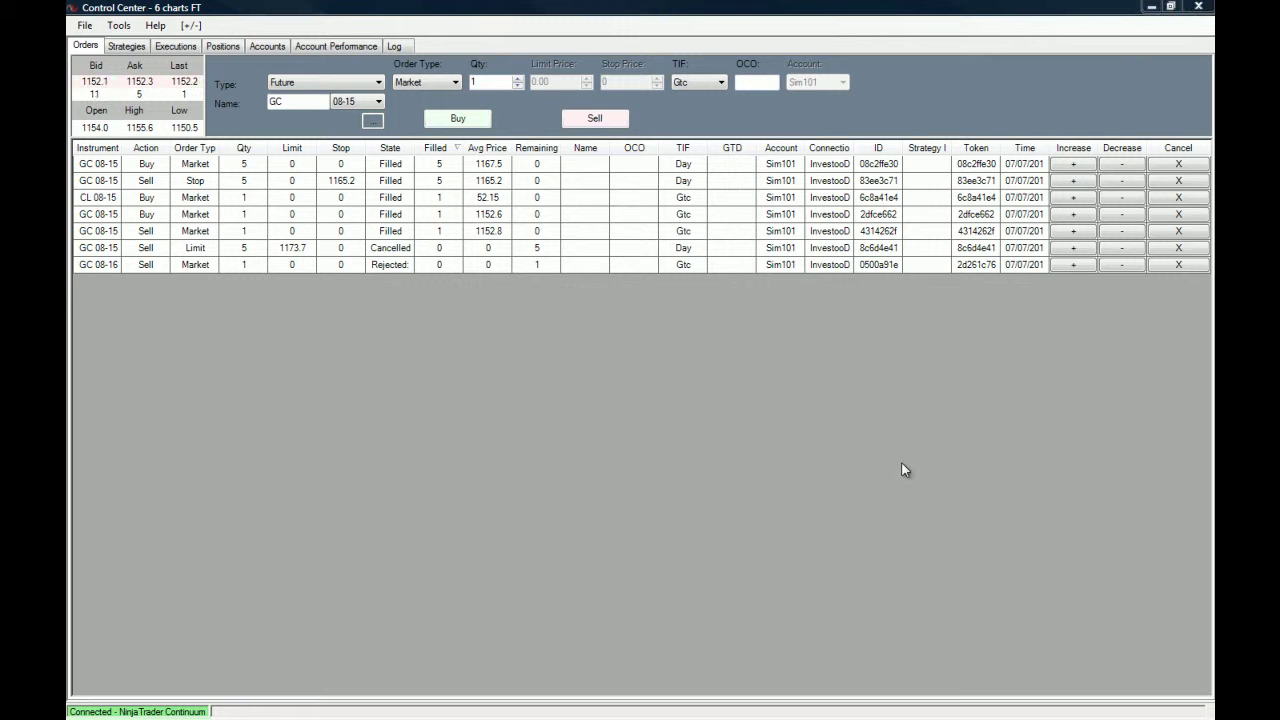
# Start a new chart and open the instrument lookup for its data series.
pyautogui.click(85, 26)
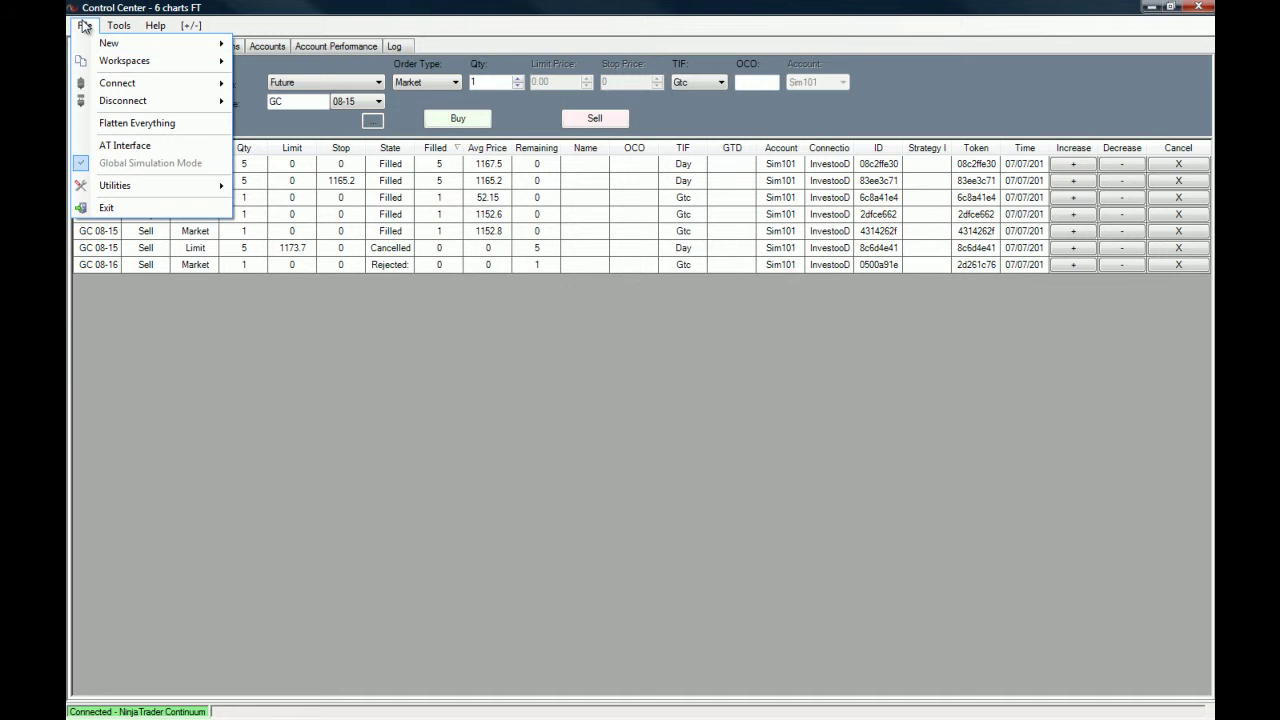
pyautogui.moveTo(105, 43)
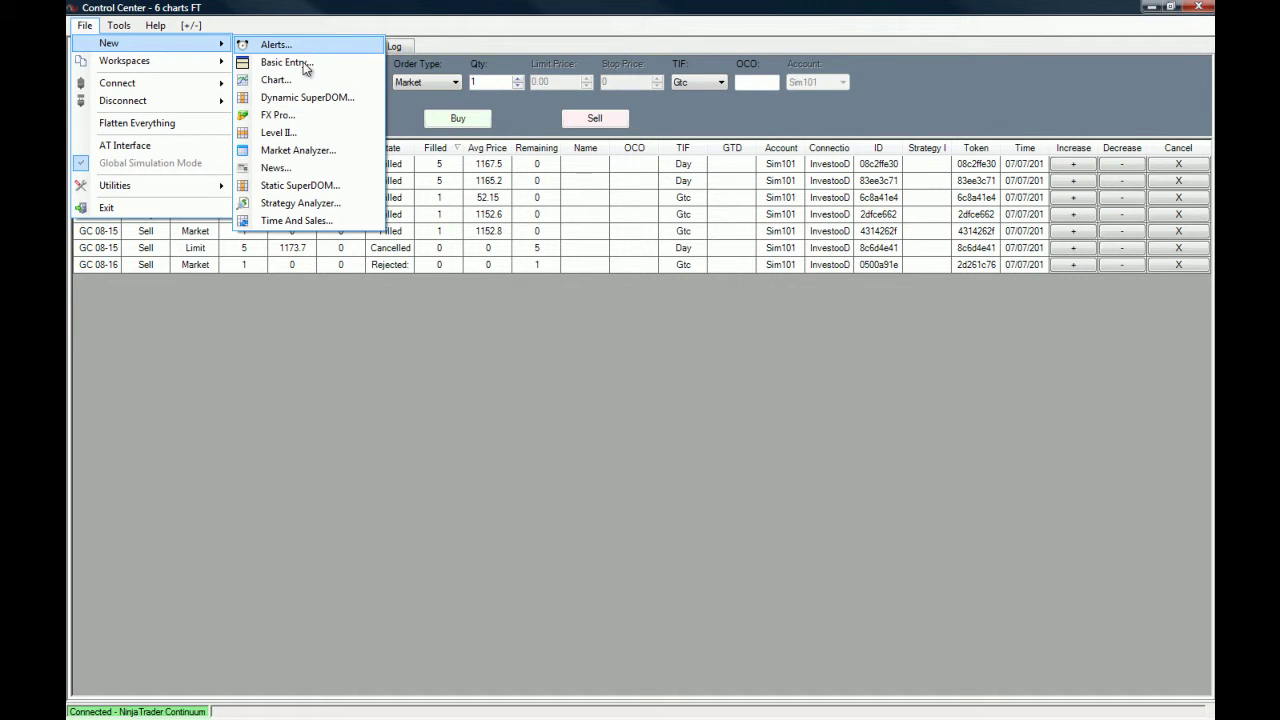
pyautogui.click(313, 88)
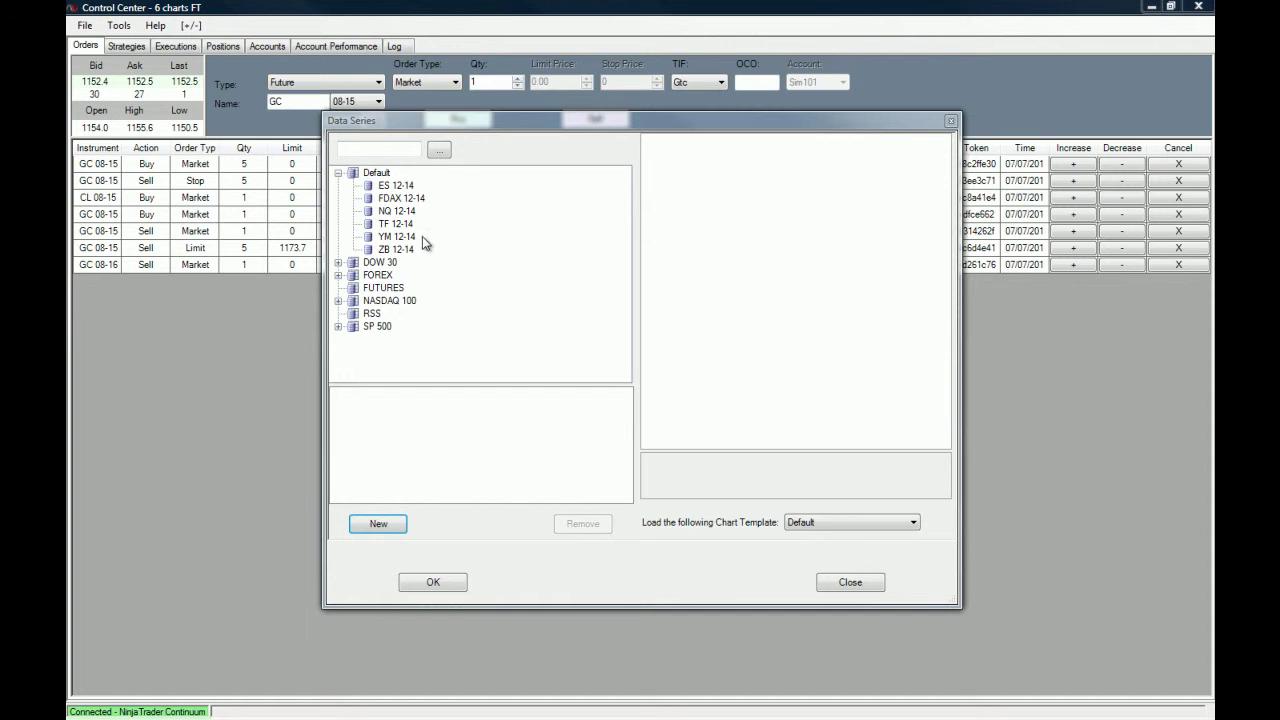
pyautogui.click(407, 148)
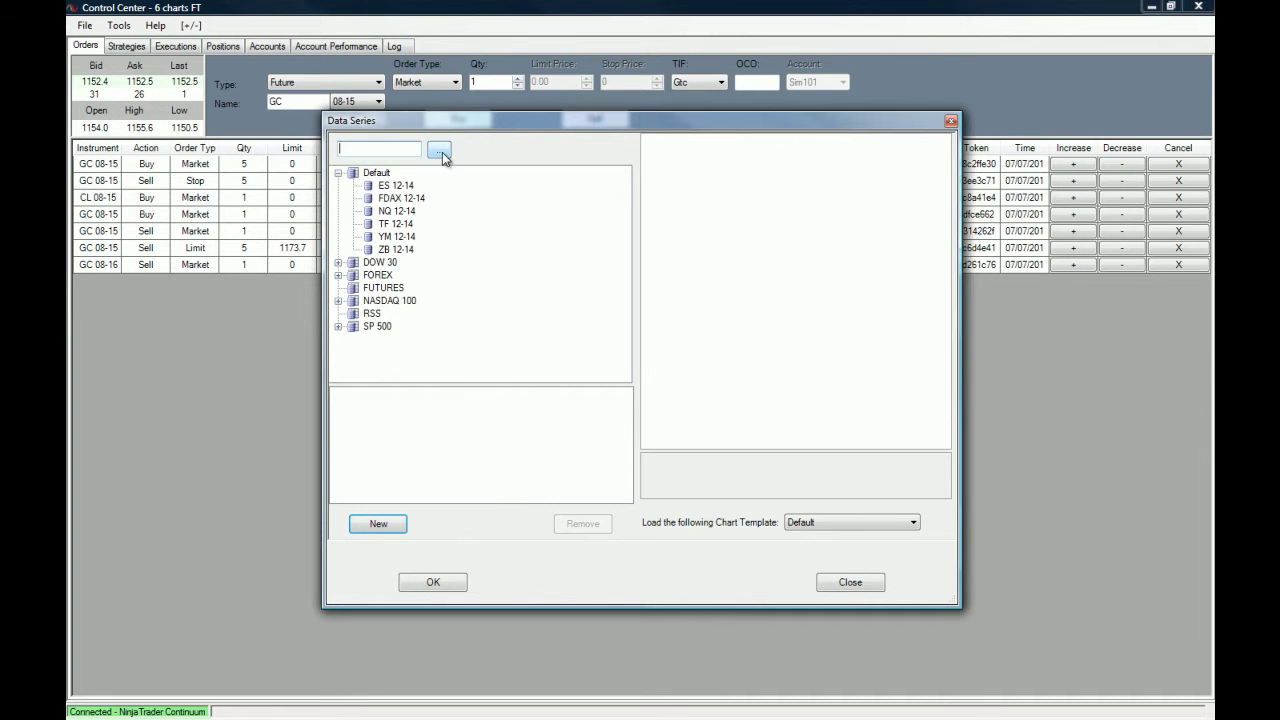
pyautogui.click(441, 152)
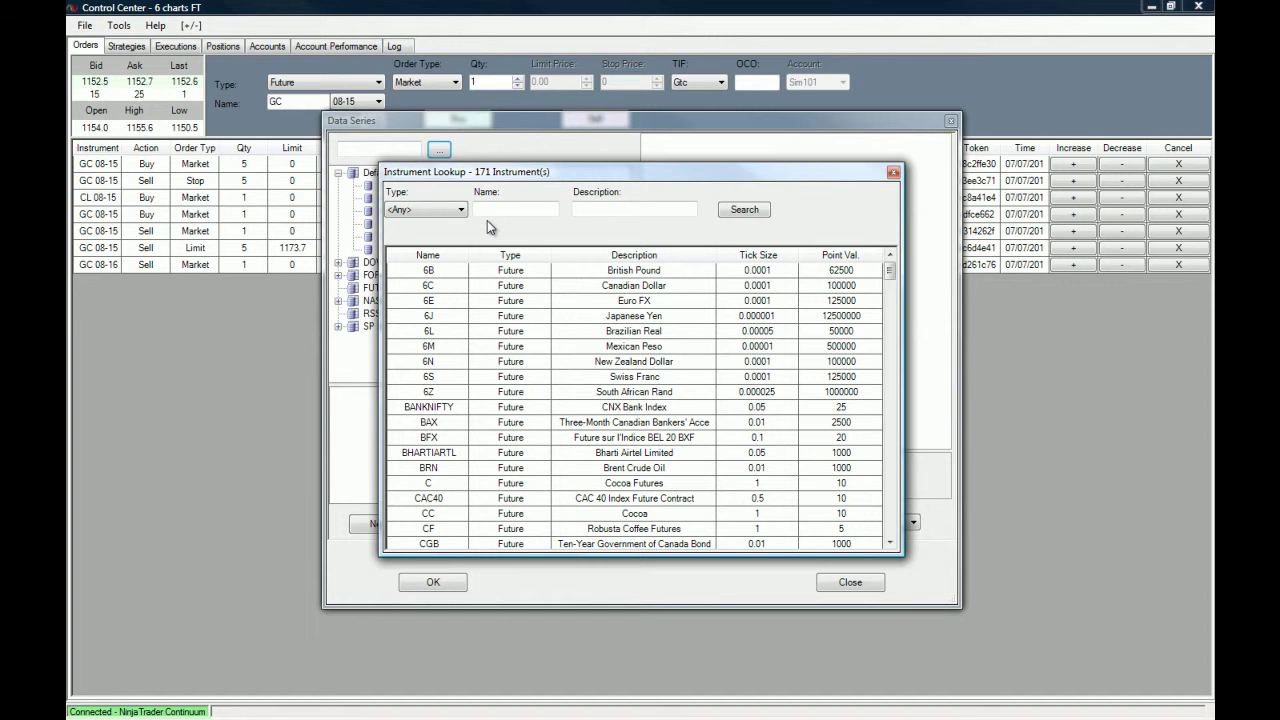
# Look up the ES instrument of type Future and add ES 09-15 to the chart's data series.
pyautogui.click(460, 210)
pyautogui.click(451, 236)
pyautogui.click(546, 214)
pyautogui.write('ES')
pyautogui.click(744, 210)
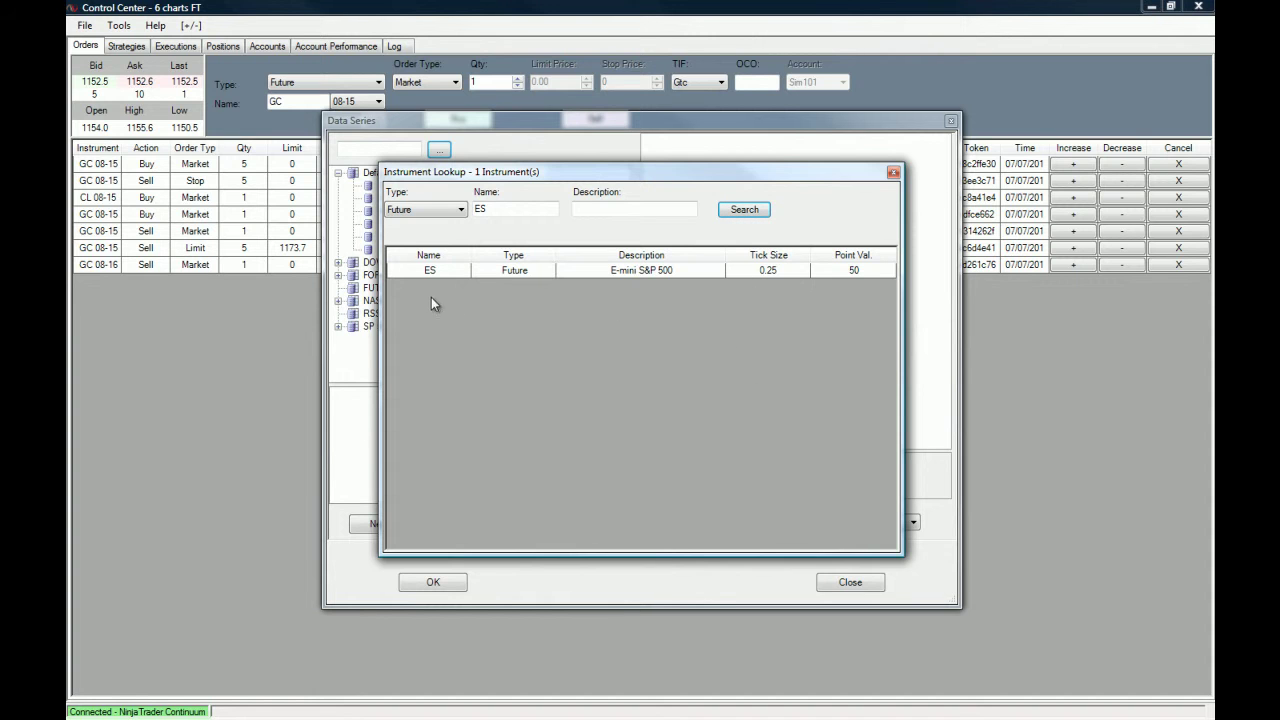
pyautogui.click(497, 272)
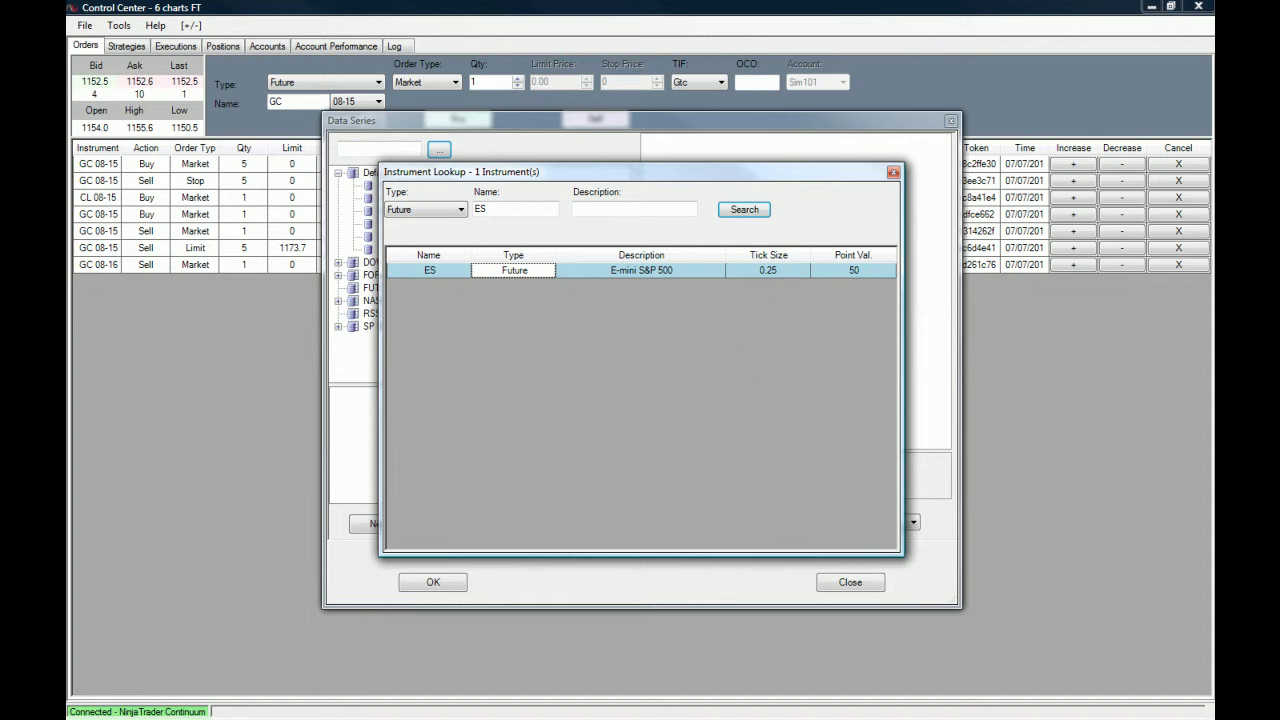
pyautogui.doubleClick(443, 272)
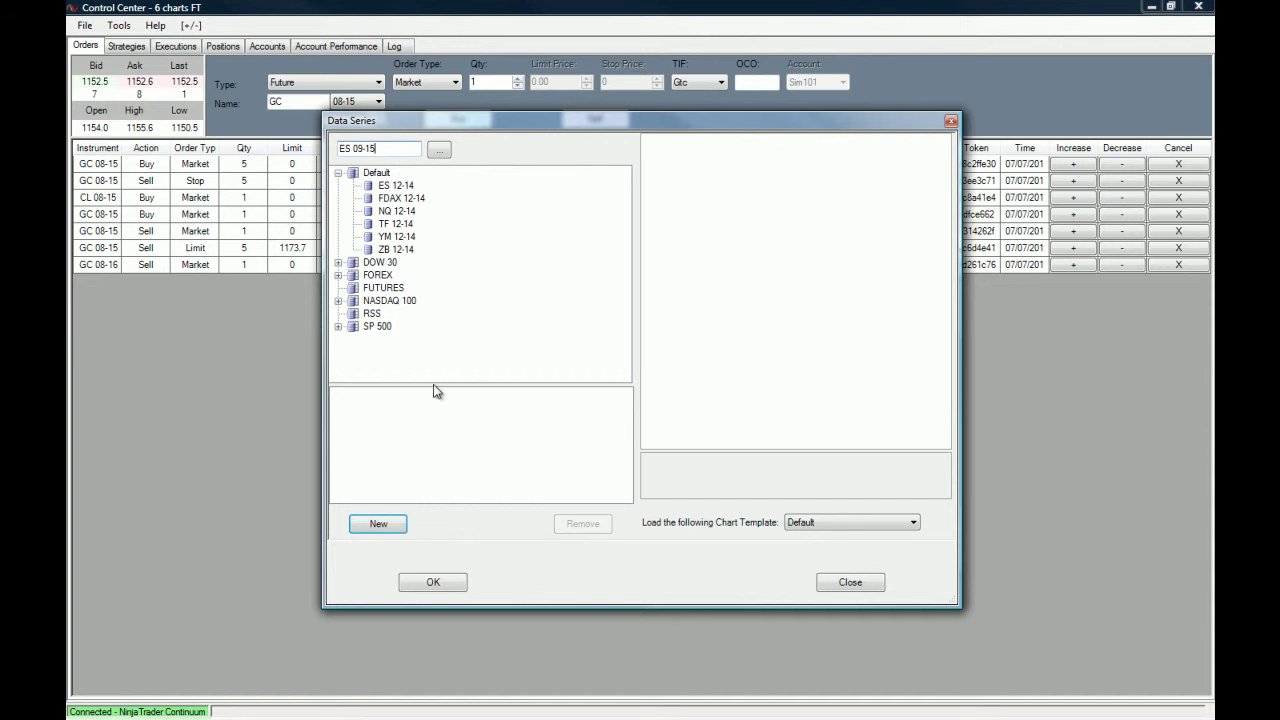
pyautogui.click(379, 525)
pyautogui.click(1134, 604)
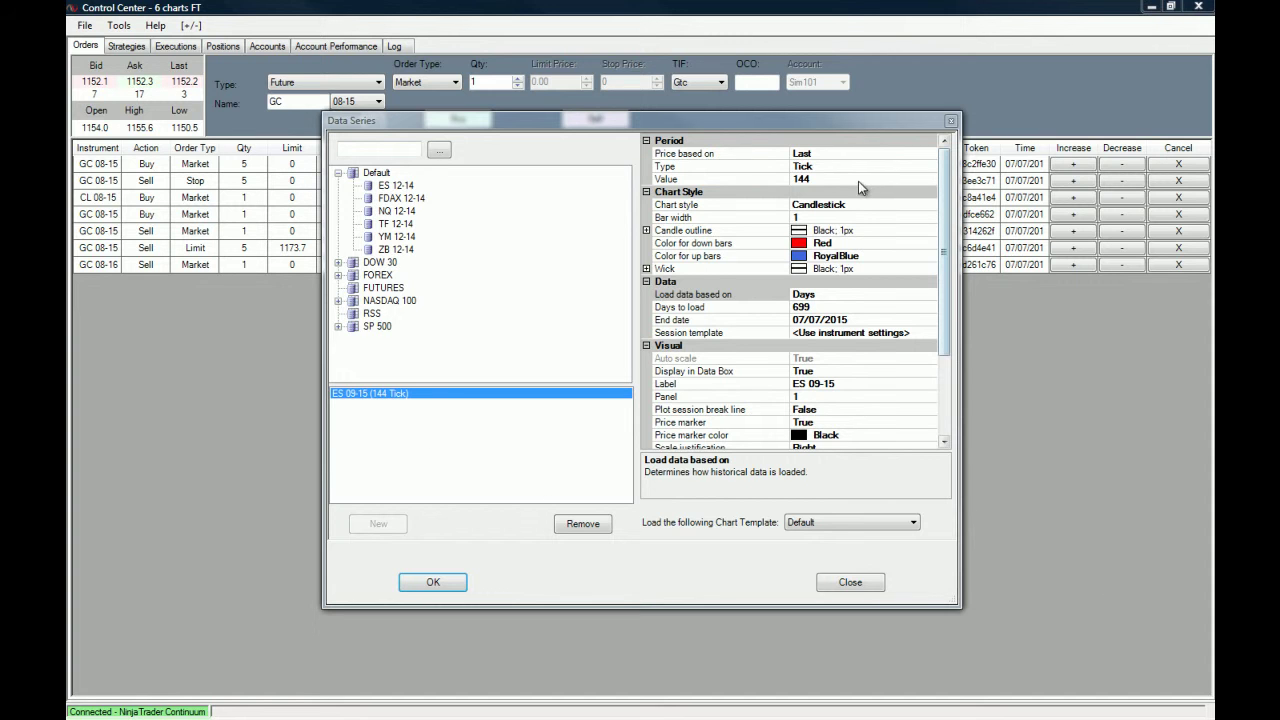
# Set the ES 09-15 period type to Minute with a value of 15 and create the chart.
pyautogui.click(754, 170)
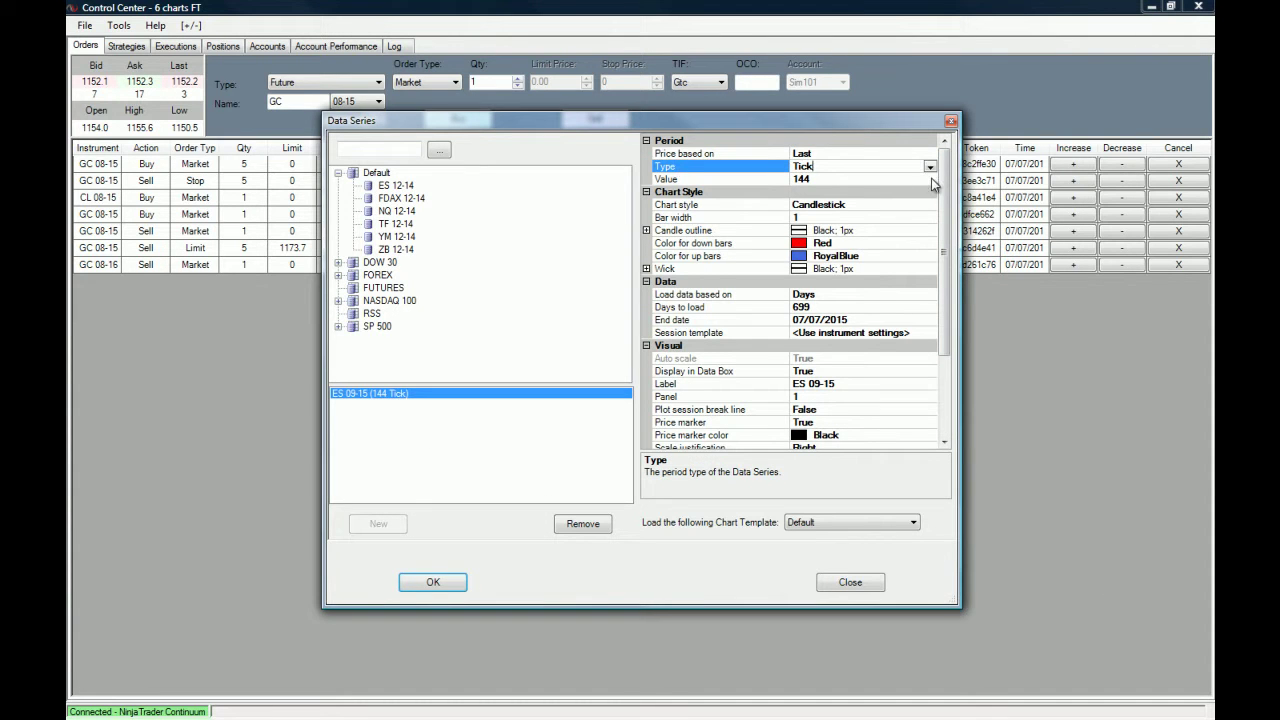
pyautogui.click(930, 167)
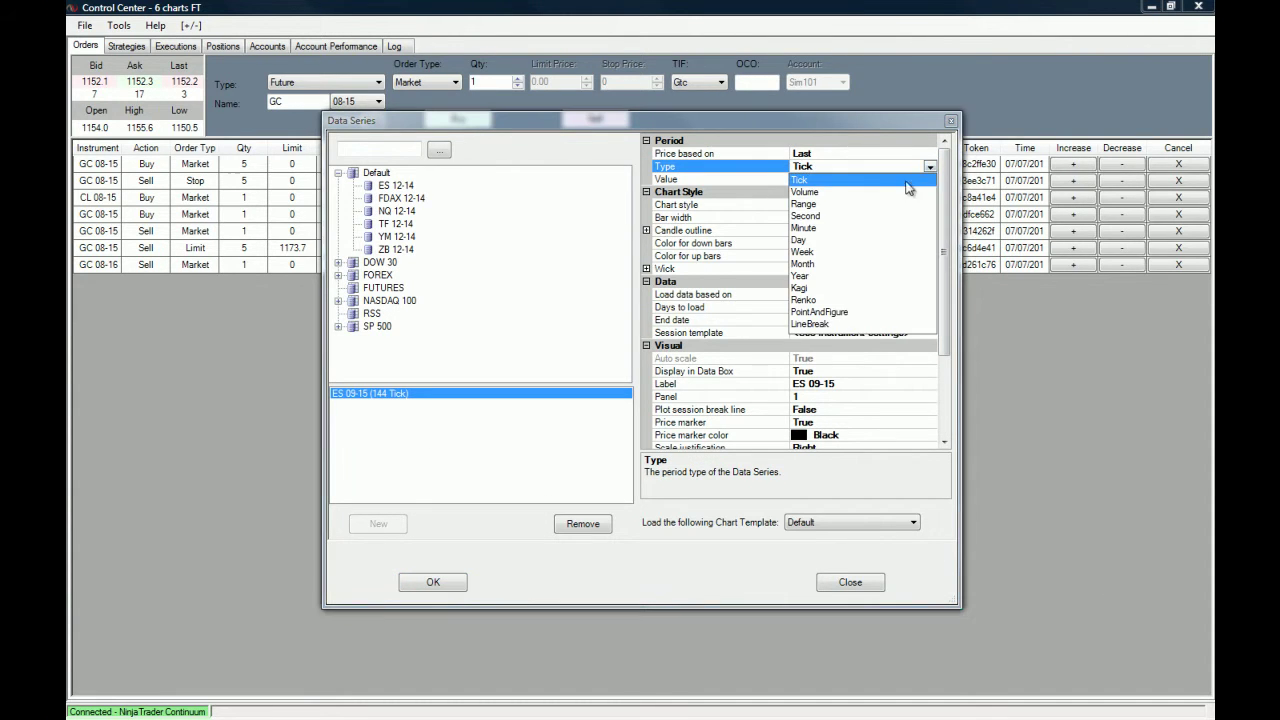
pyautogui.click(818, 229)
pyautogui.click(813, 180)
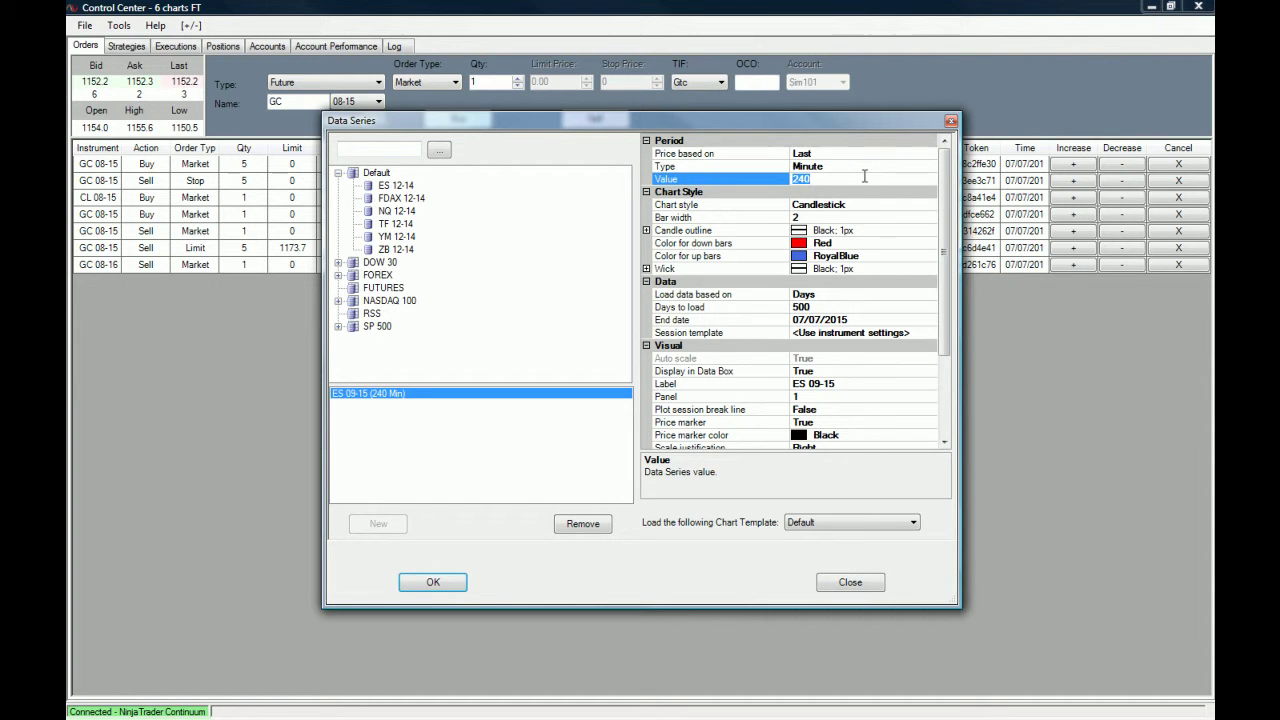
pyautogui.write('15')
pyautogui.click(580, 349)
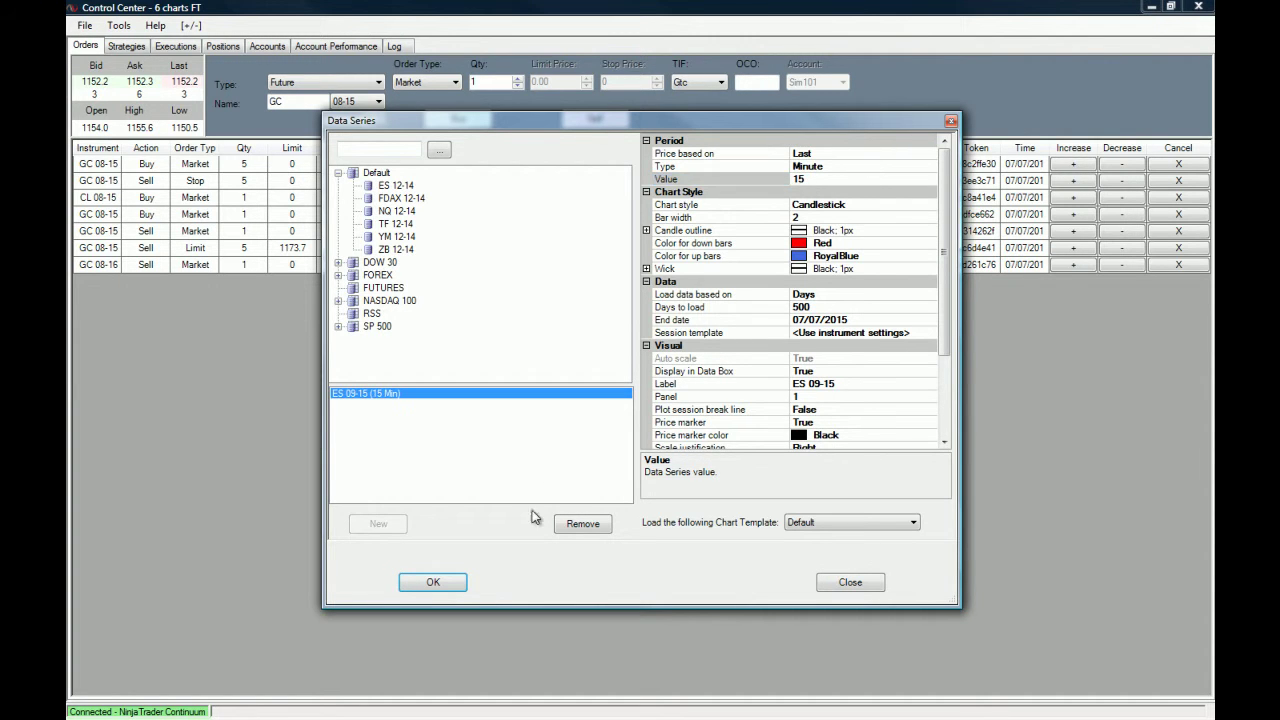
pyautogui.click(855, 179)
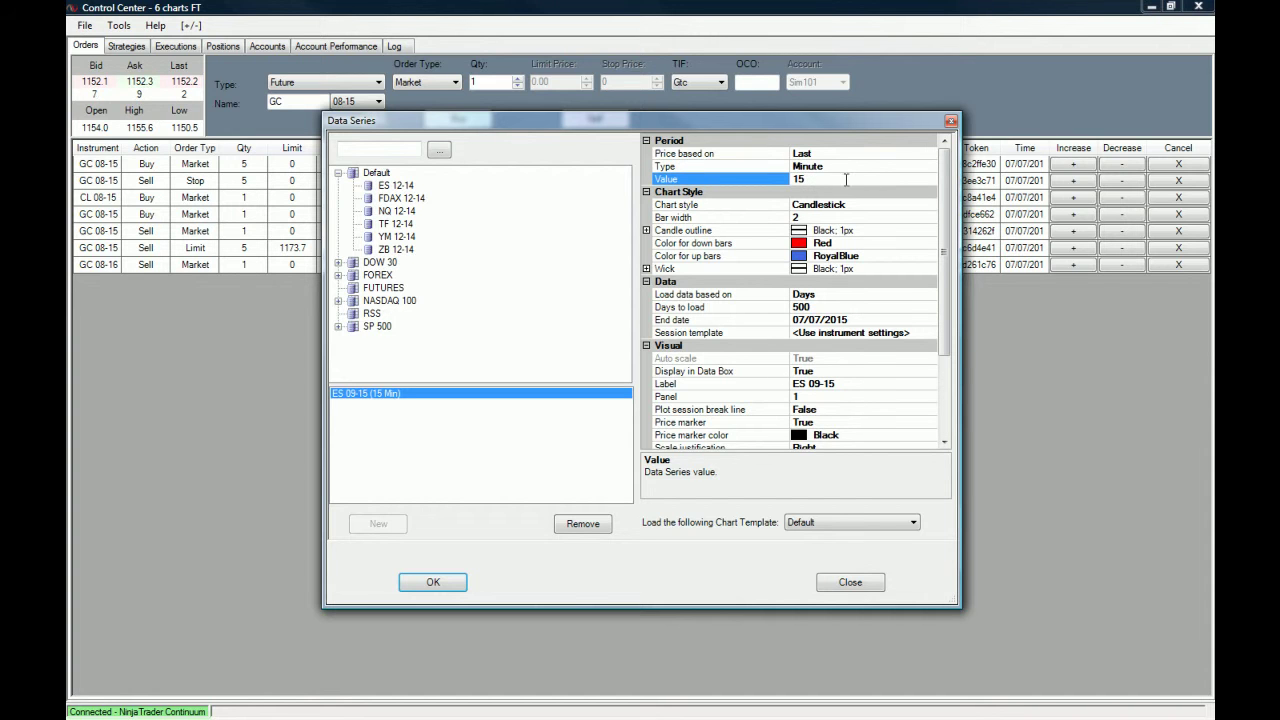
pyautogui.click(447, 583)
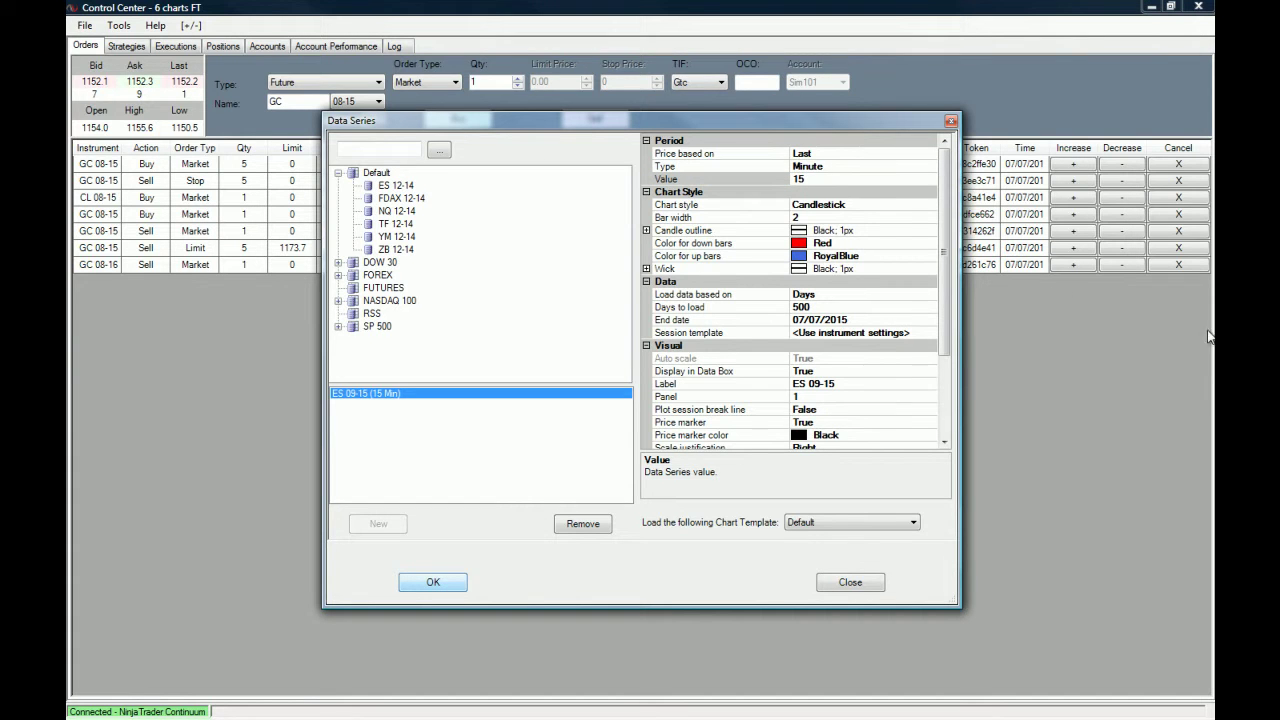
pyautogui.click(433, 582)
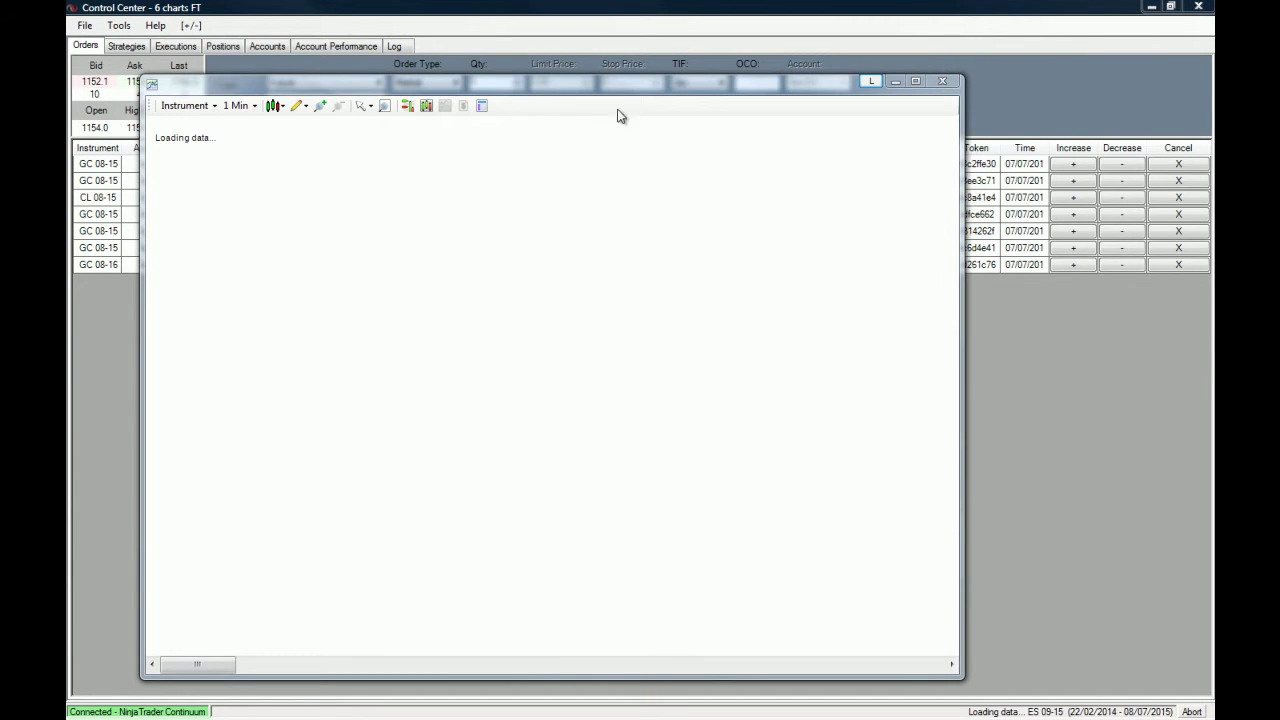
# Move the ES chart window to the screen's upper-left corner, shrink it to a compact size, and return to the Control Center.
pyautogui.moveTo(523, 83); pyautogui.dragTo(458, 12)
pyautogui.moveTo(884, 607); pyautogui.dragTo(552, 375)
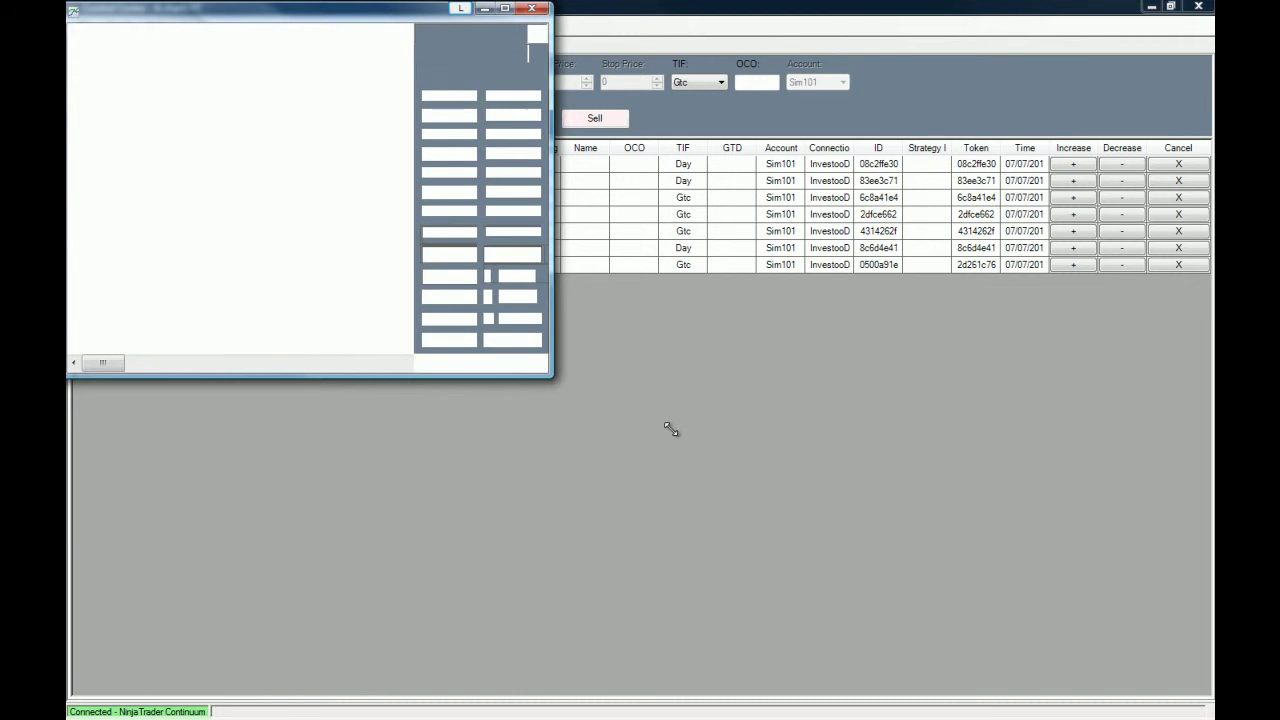
pyautogui.scroll(-3, 270, 240)
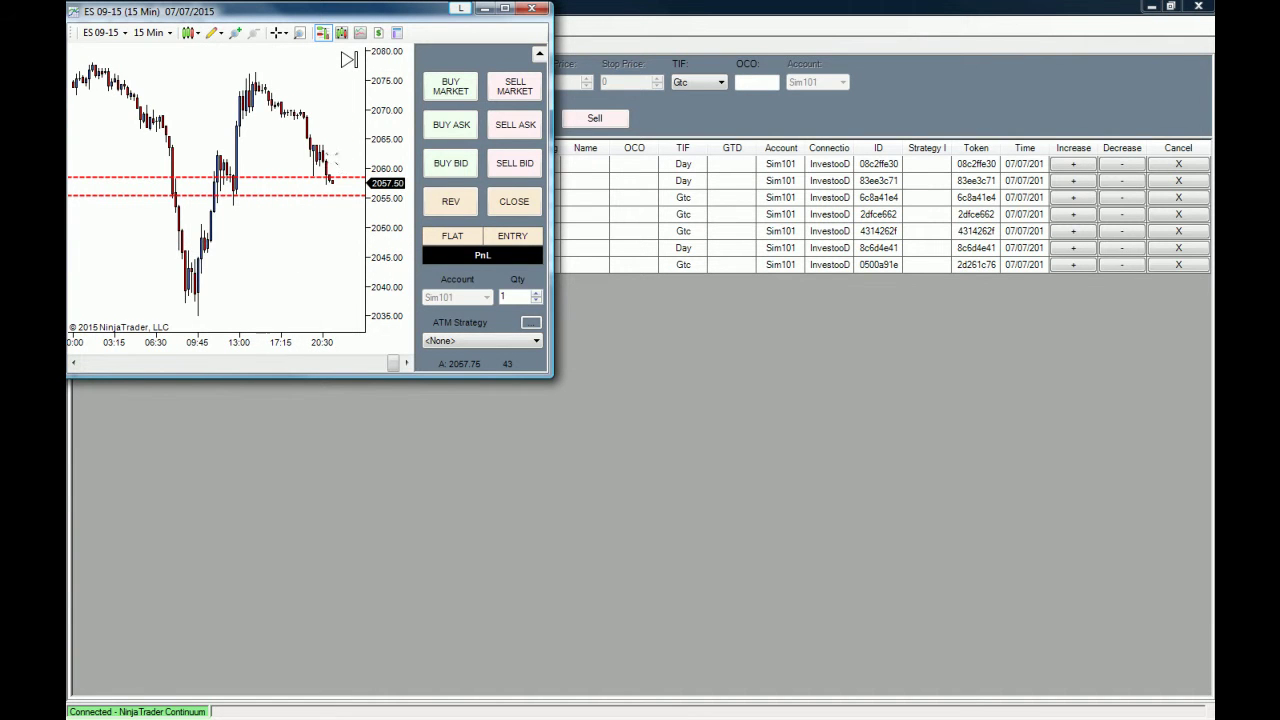
pyautogui.moveTo(557, 377); pyautogui.dragTo(499, 406)
pyautogui.click(507, 515)
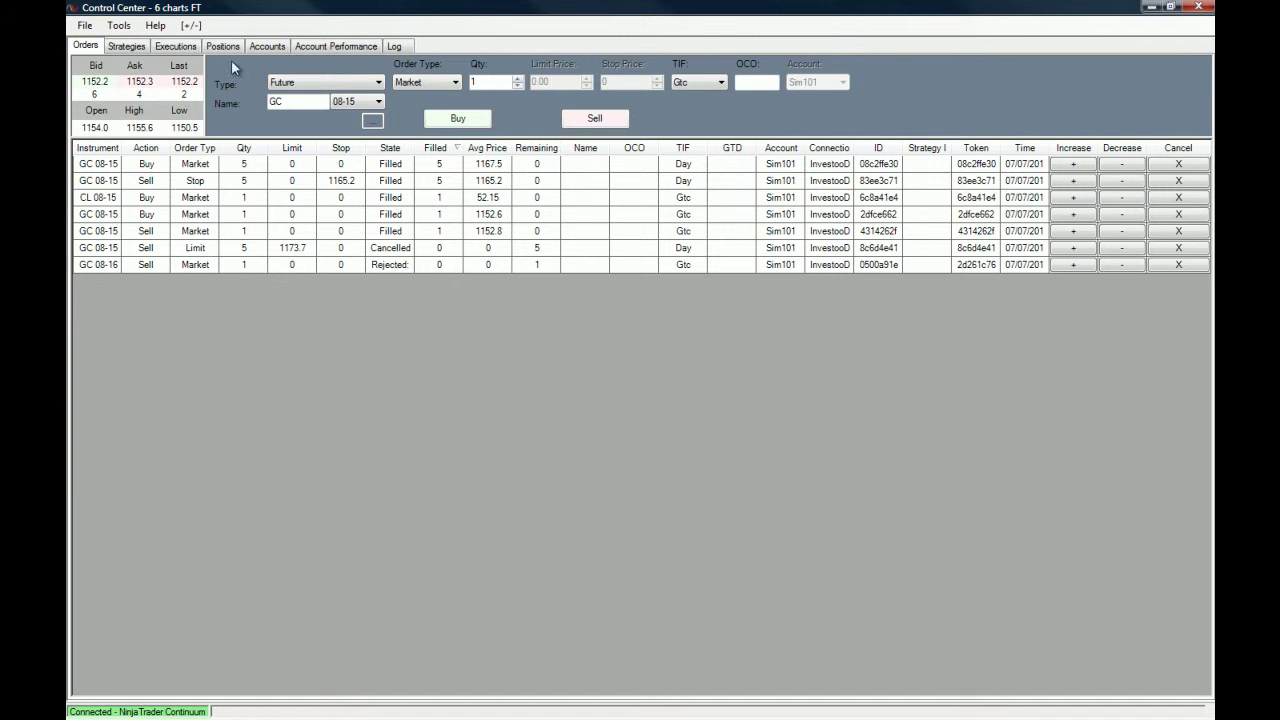
# Start a second new chart and open the instrument lookup for it.
pyautogui.click(85, 25)
pyautogui.click(99, 36)
pyautogui.click(85, 25)
pyautogui.click(85, 25)
pyautogui.click(85, 25)
pyautogui.moveTo(105, 43)
pyautogui.click(346, 78)
pyautogui.click(445, 151)
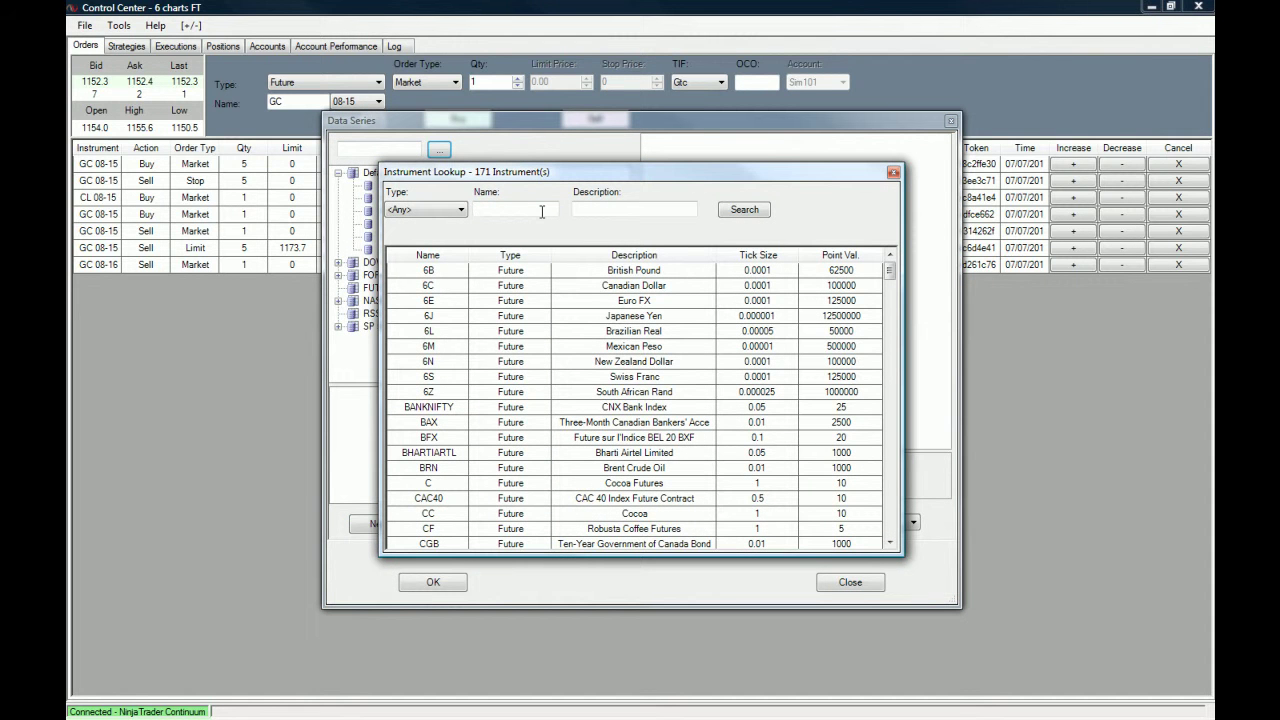
# Look up the YM mini-sized Dow future and add YM 09-15 to the chart's data series.
pyautogui.click(542, 211)
pyautogui.write('YM')
pyautogui.press('Return')
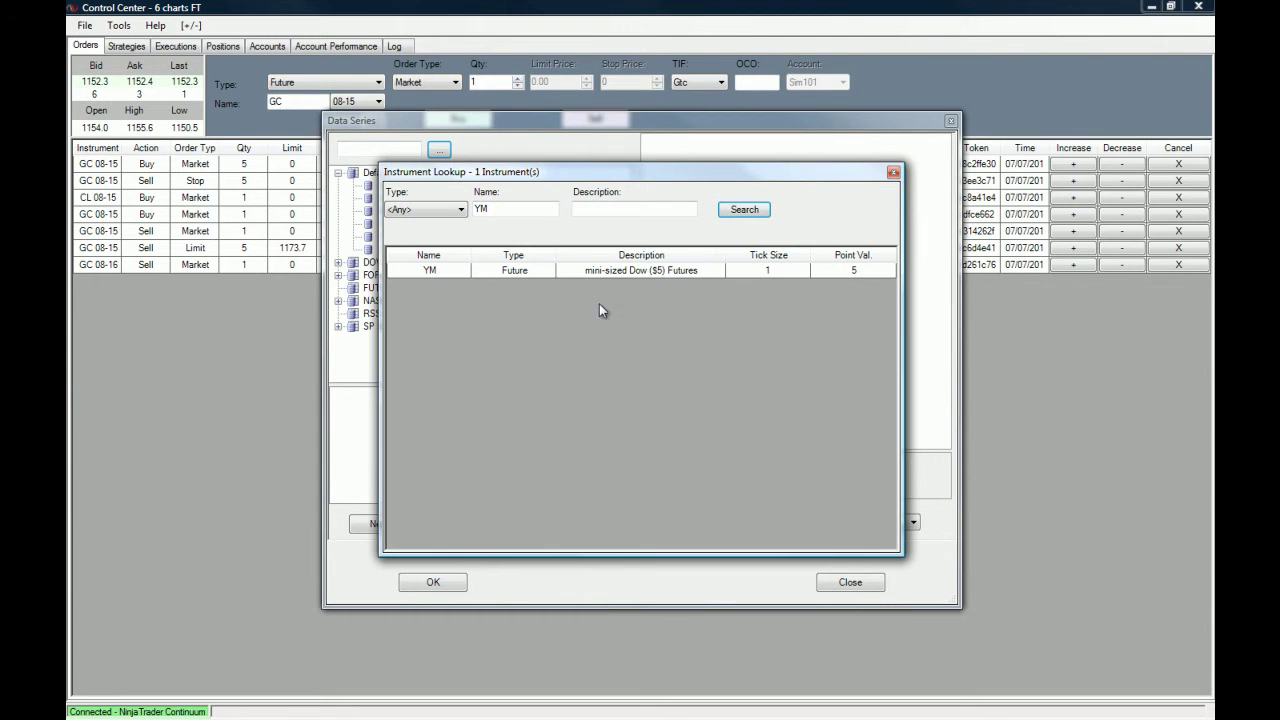
pyautogui.doubleClick(634, 272)
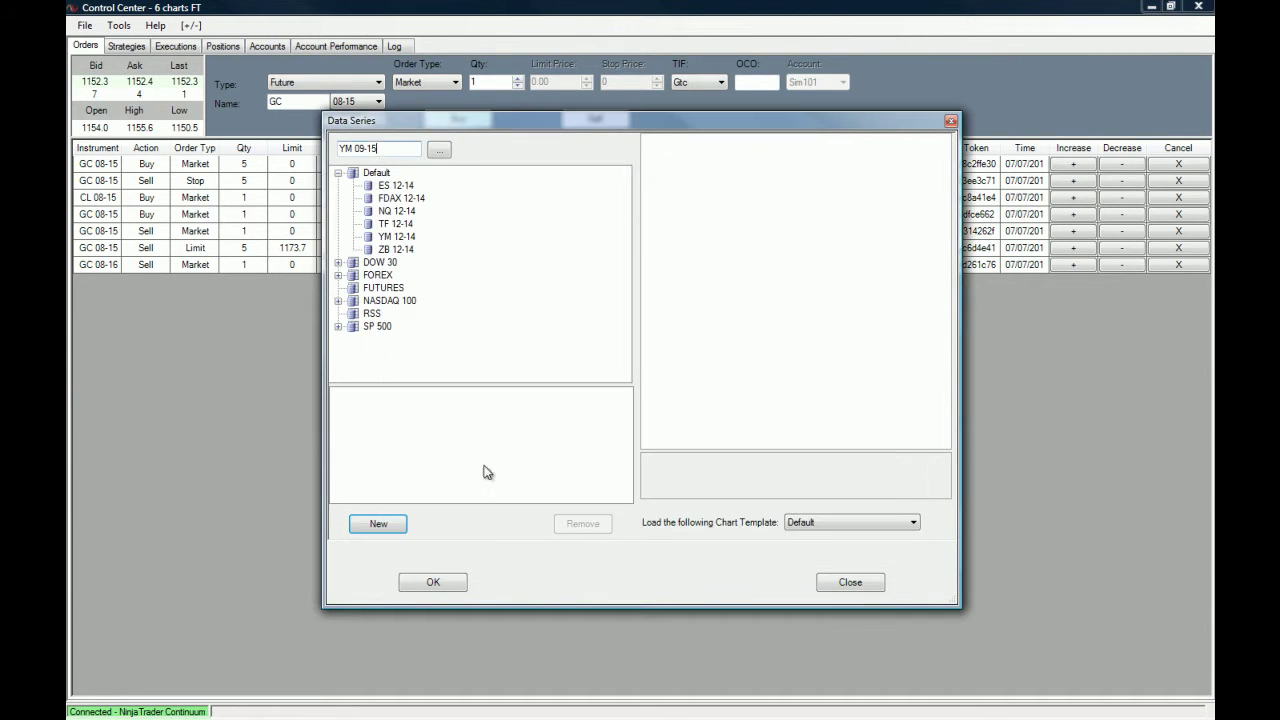
pyautogui.click(378, 523)
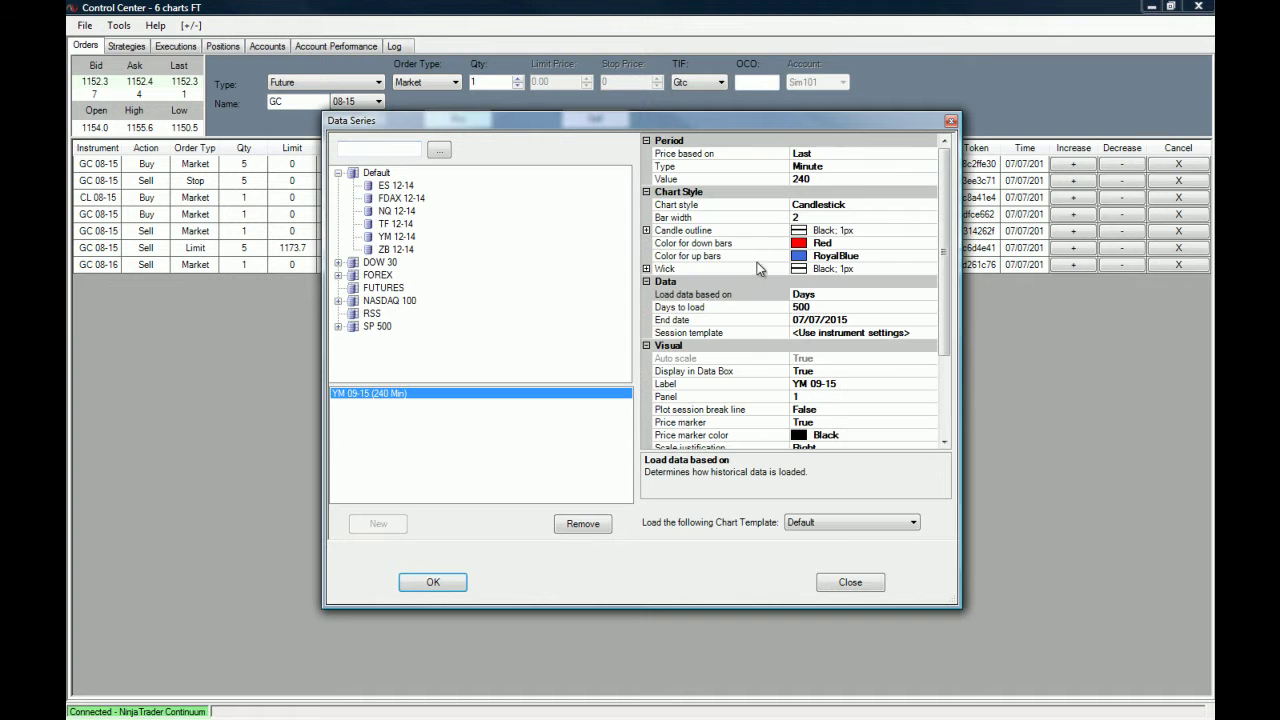
# Set the YM 09-15 period value to 15 minutes, create the chart, and return to the Control Center.
pyautogui.click(858, 177)
pyautogui.write('15')
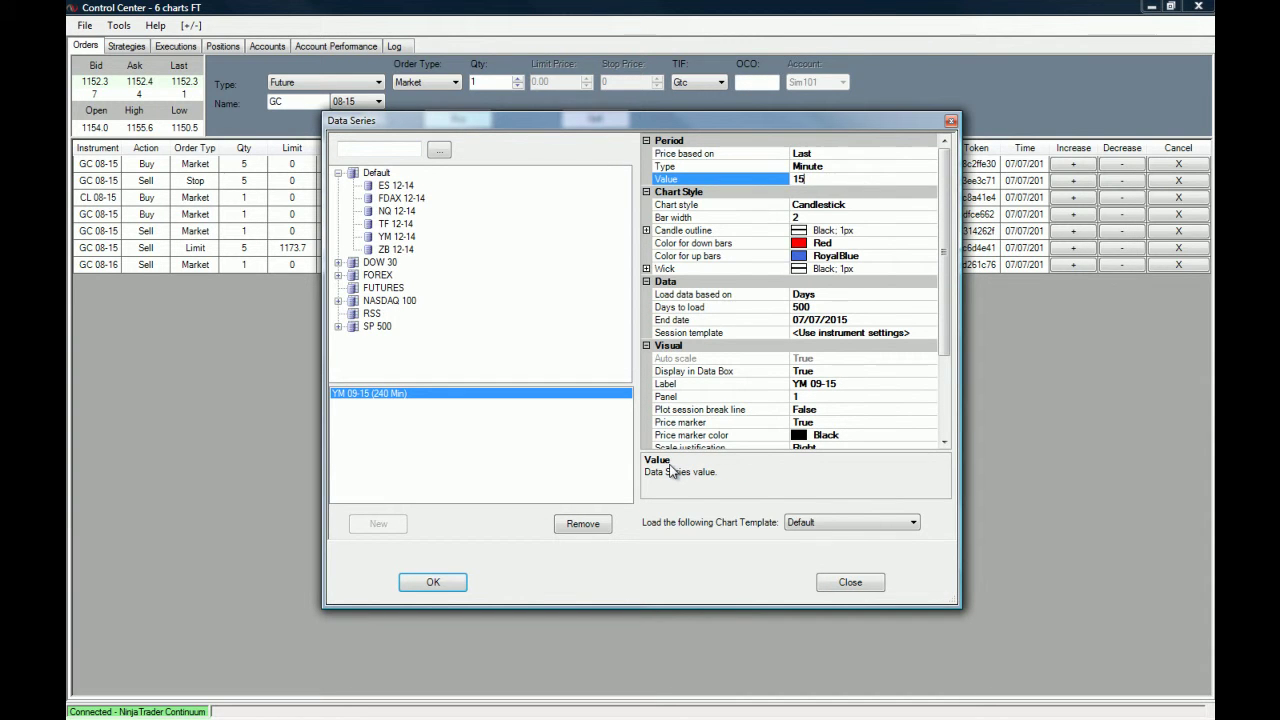
pyautogui.click(455, 585)
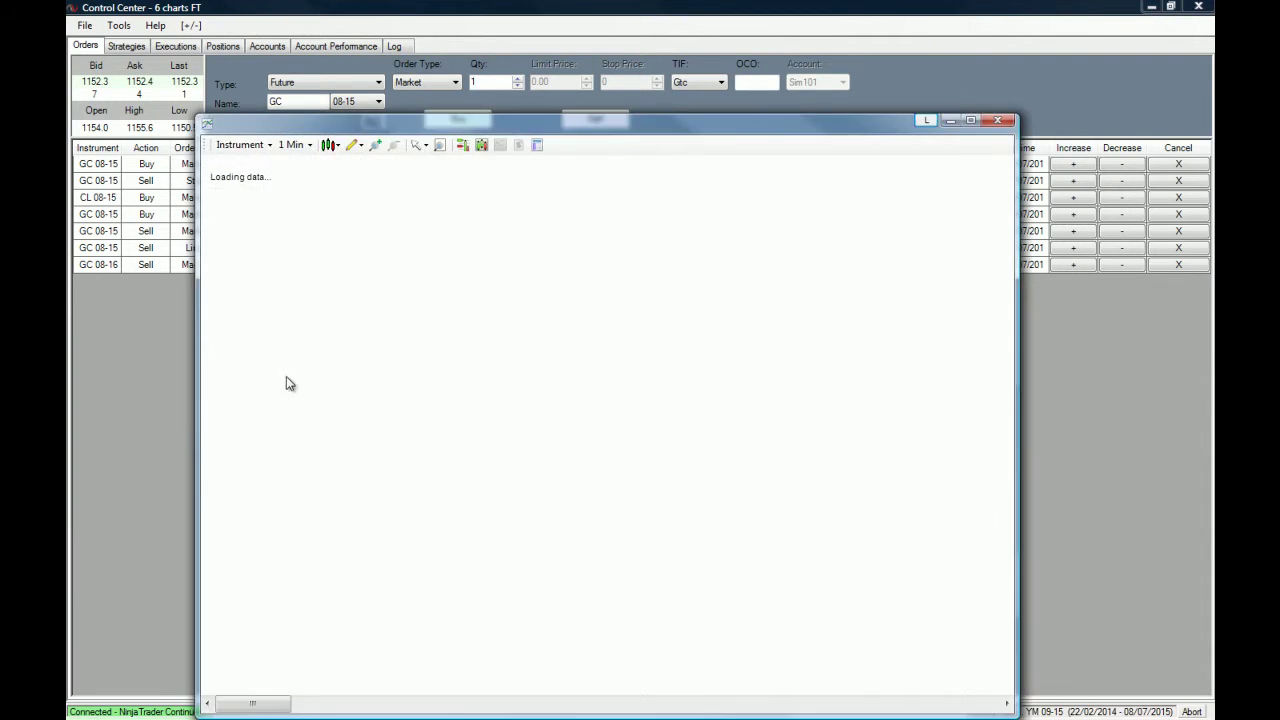
pyautogui.click(163, 438)
# Start a third new chart and open its instrument lookup.
pyautogui.click(83, 26)
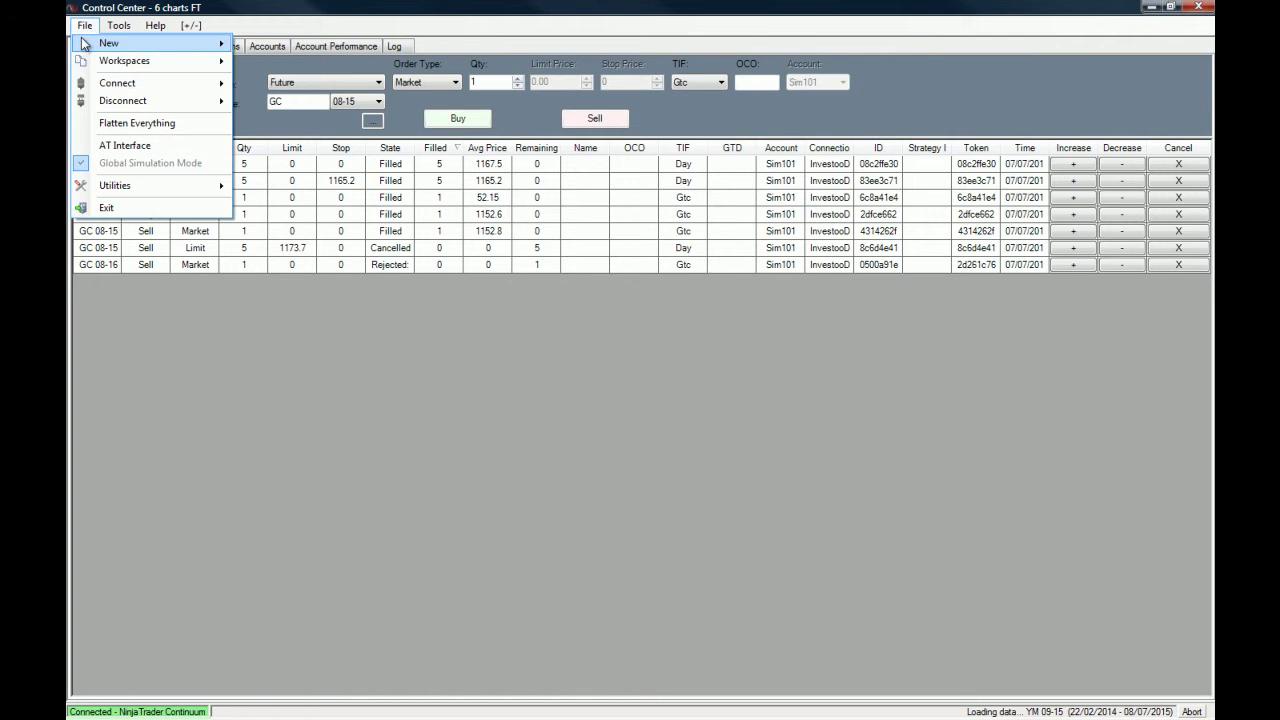
pyautogui.moveTo(110, 43)
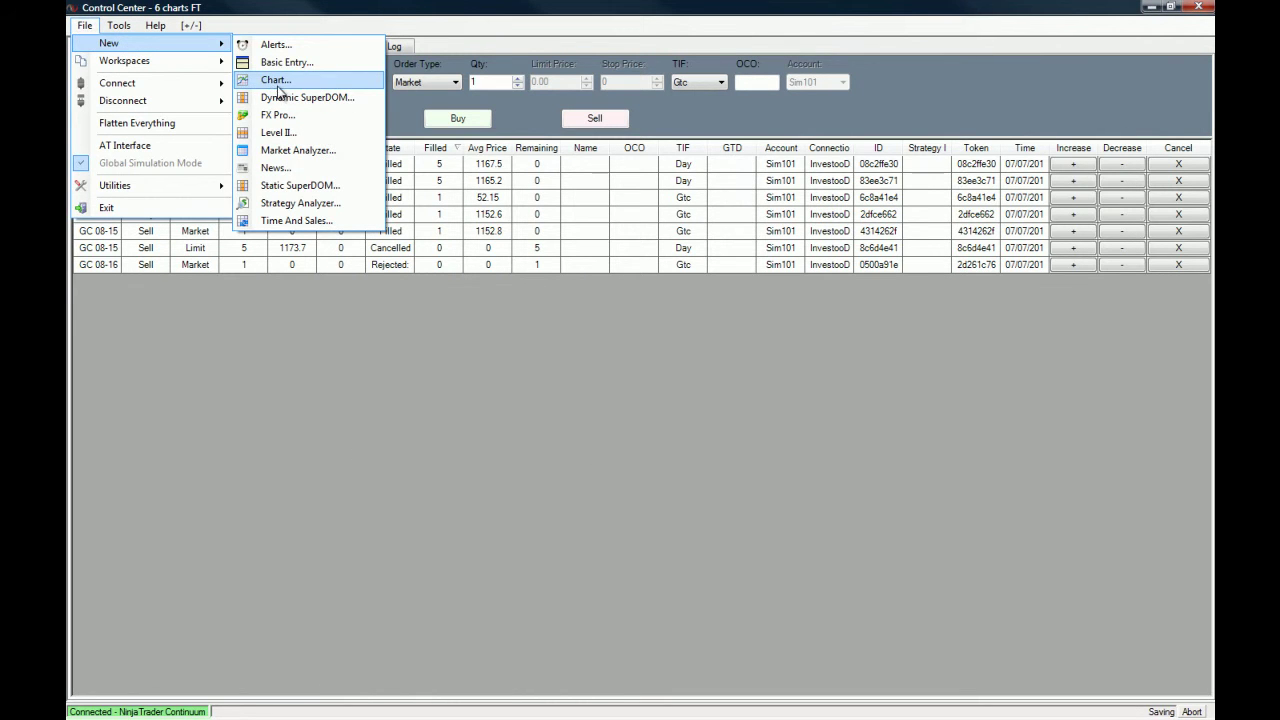
pyautogui.click(278, 84)
pyautogui.click(439, 149)
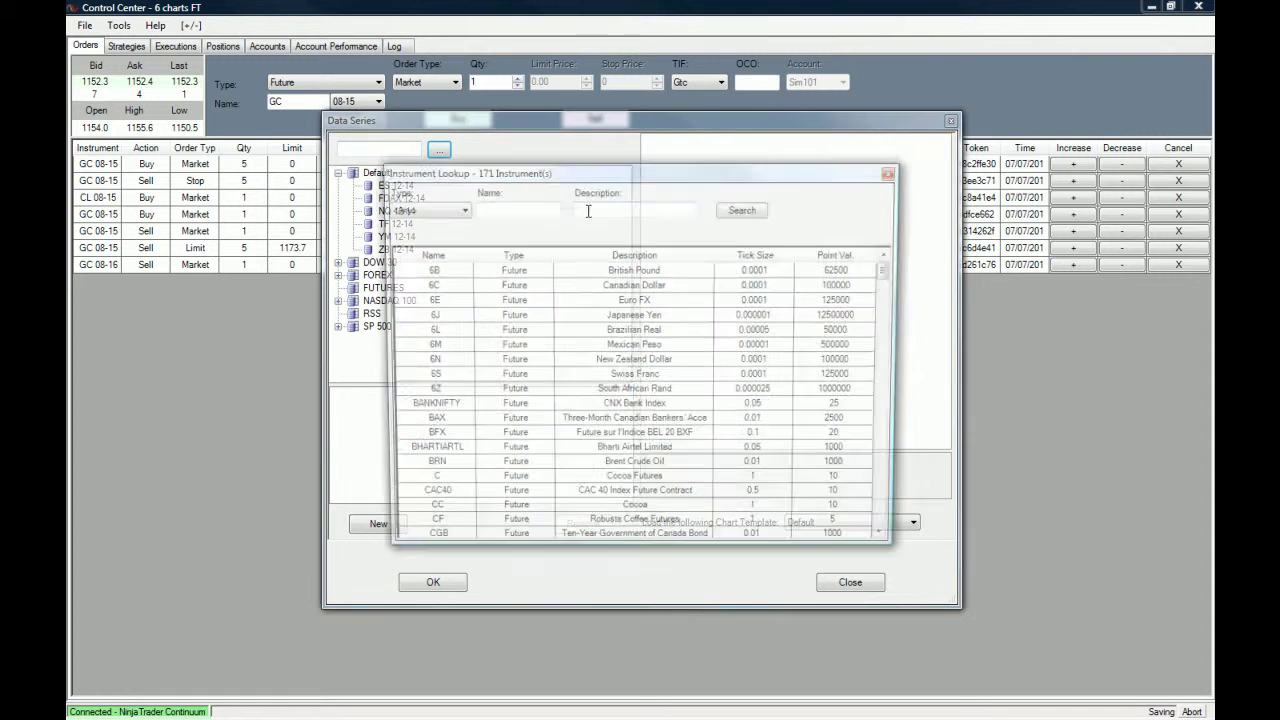
# Look up the CL light sweet crude future and add CL 09-15 to the chart's data series.
pyautogui.click(543, 208)
pyautogui.write('CL')
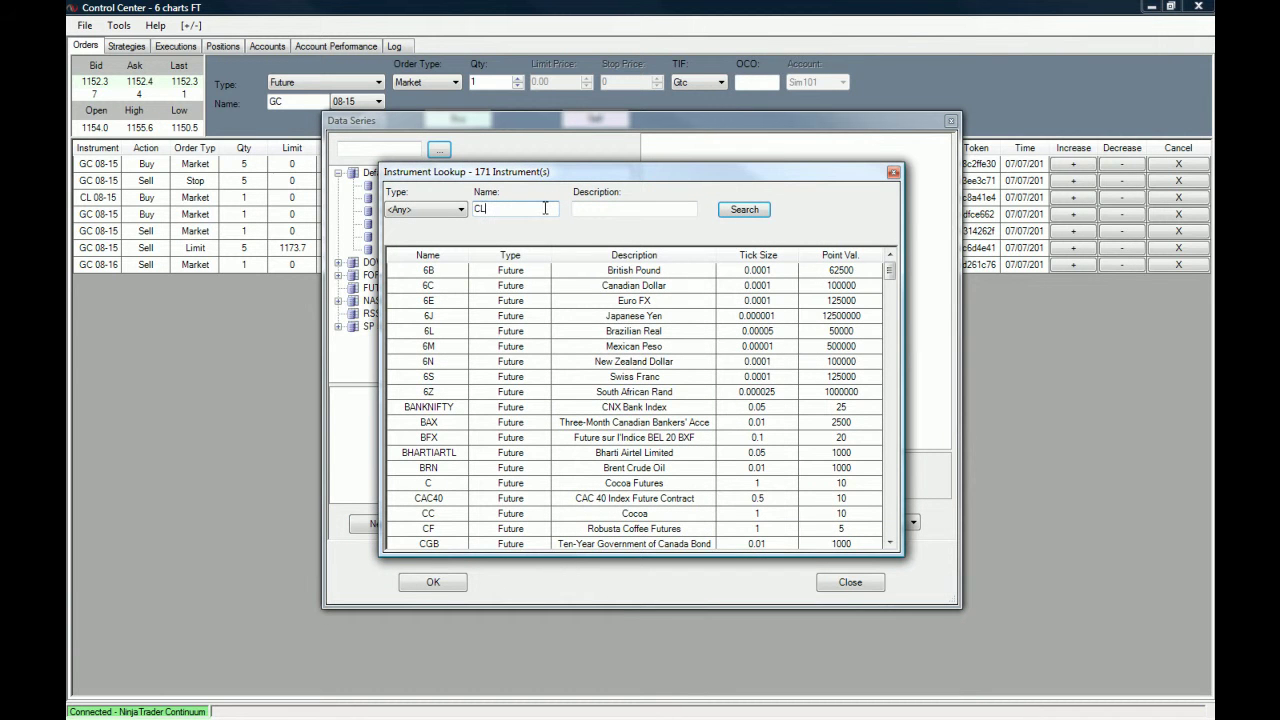
pyautogui.click(742, 210)
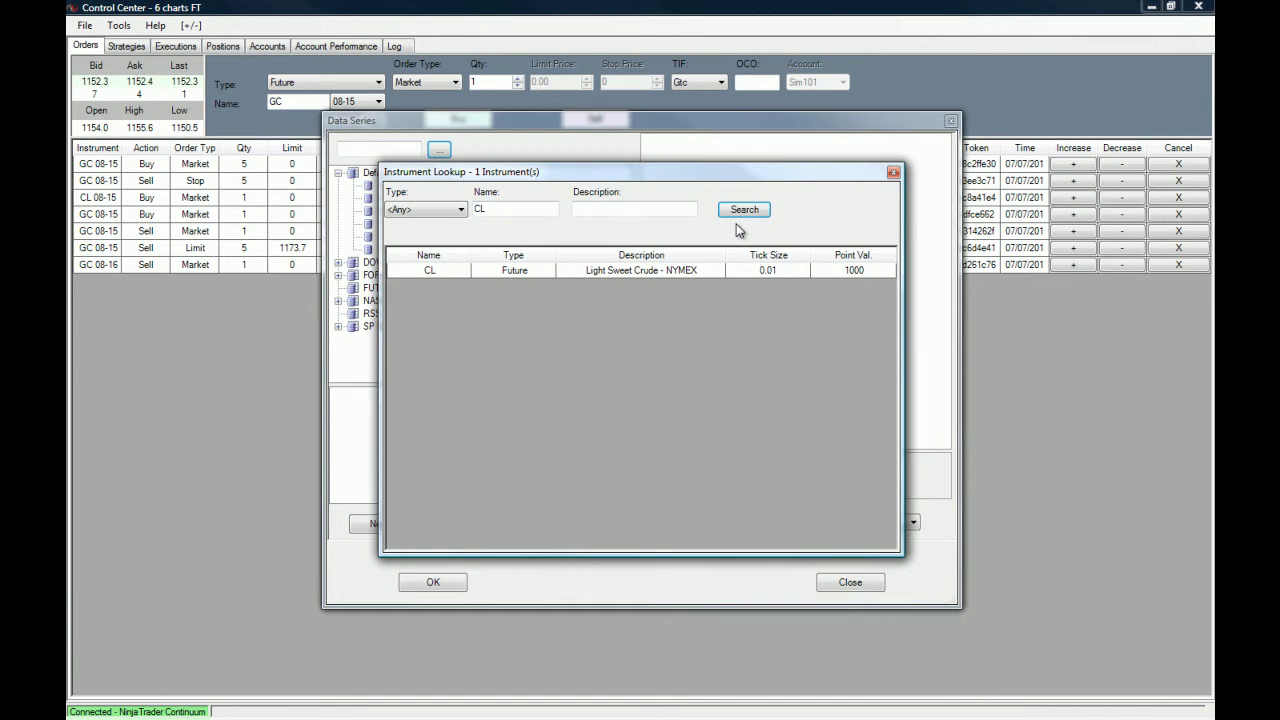
pyautogui.doubleClick(423, 271)
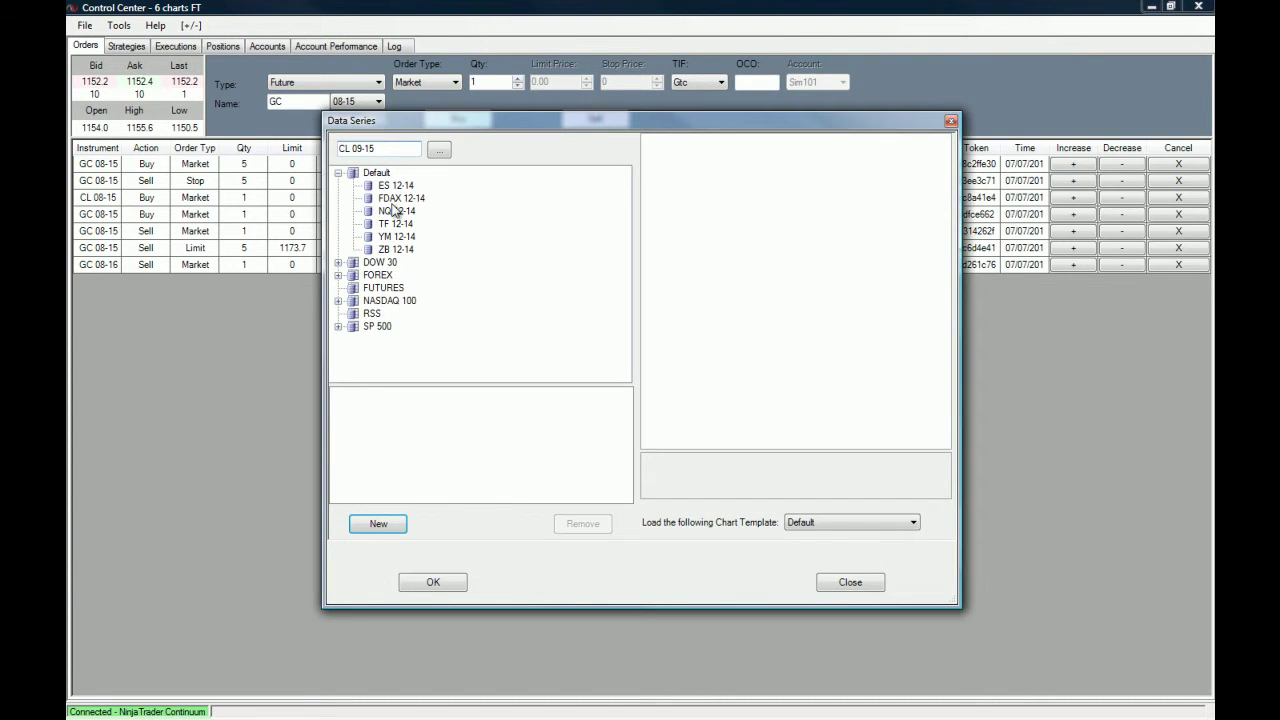
pyautogui.click(393, 520)
# Create the minute-based CL 09-15 chart and return to the Control Center.
pyautogui.click(799, 180)
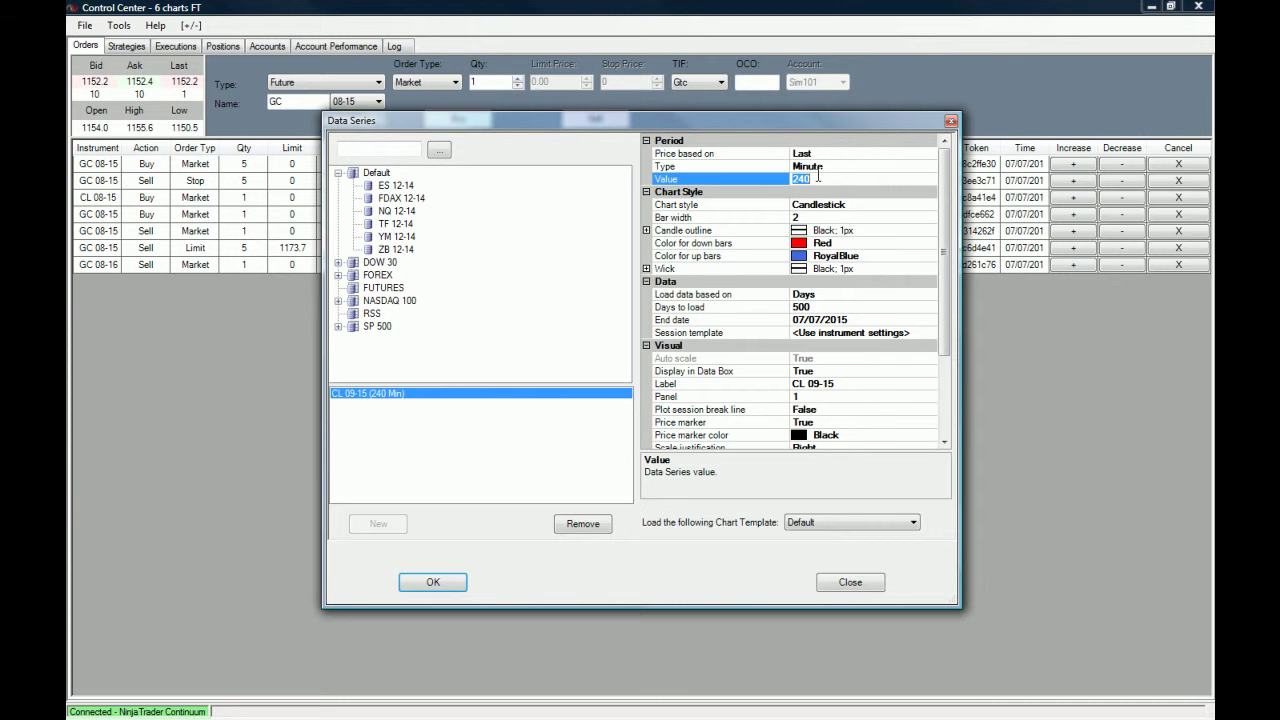
pyautogui.click(430, 588)
pyautogui.click(986, 429)
# Start a fourth new chart and look up the GC COMEX gold future for its data series.
pyautogui.click(85, 25)
pyautogui.moveTo(97, 44)
pyautogui.click(298, 81)
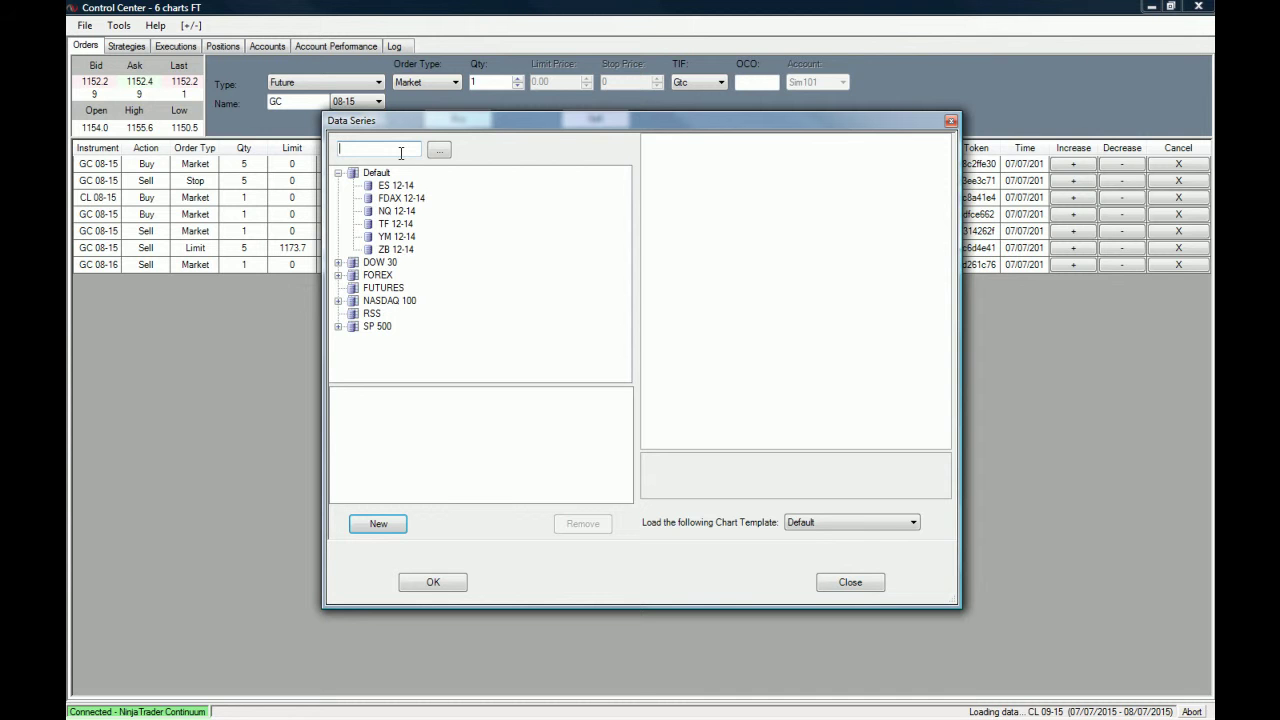
pyautogui.click(440, 150)
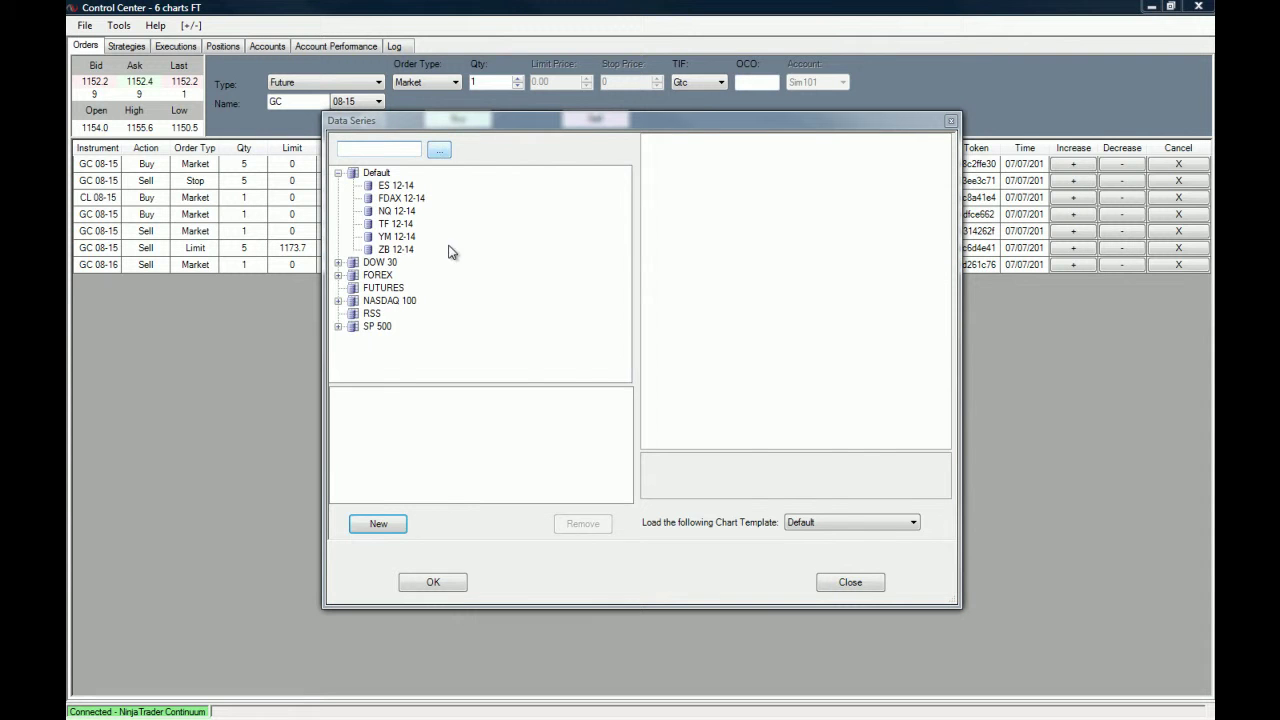
pyautogui.click(531, 208)
pyautogui.write('GC')
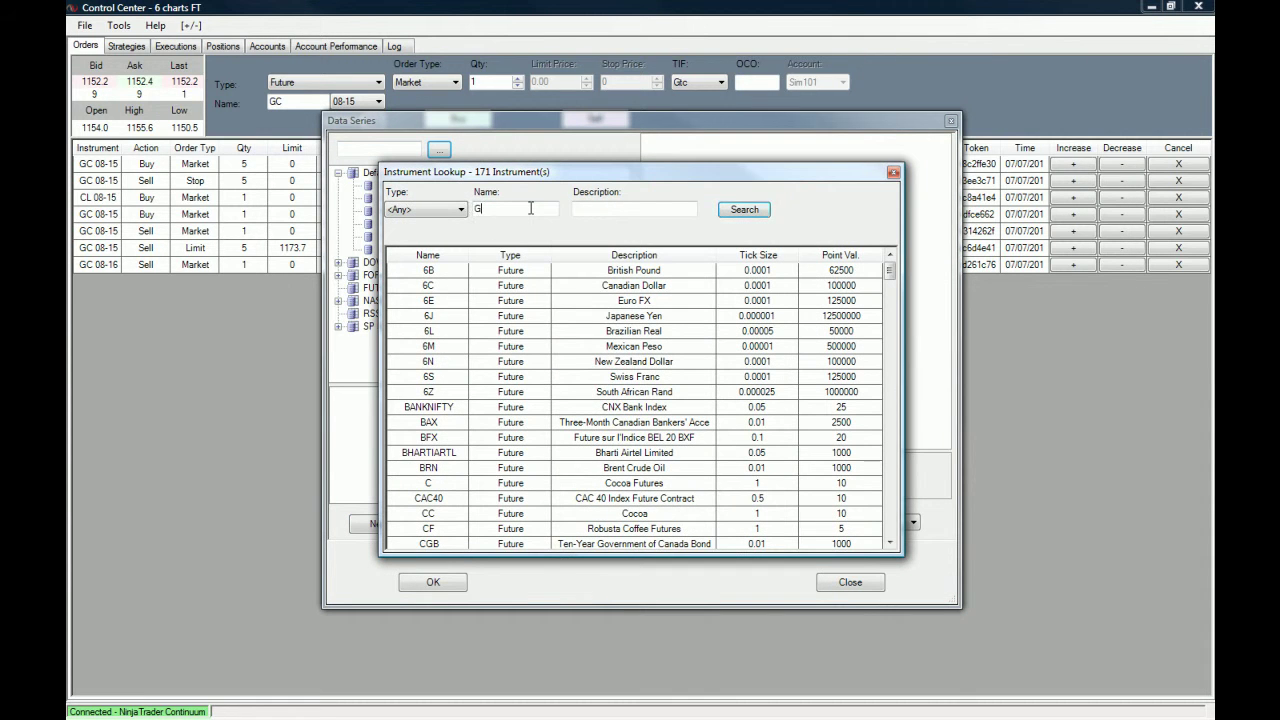
pyautogui.click(738, 212)
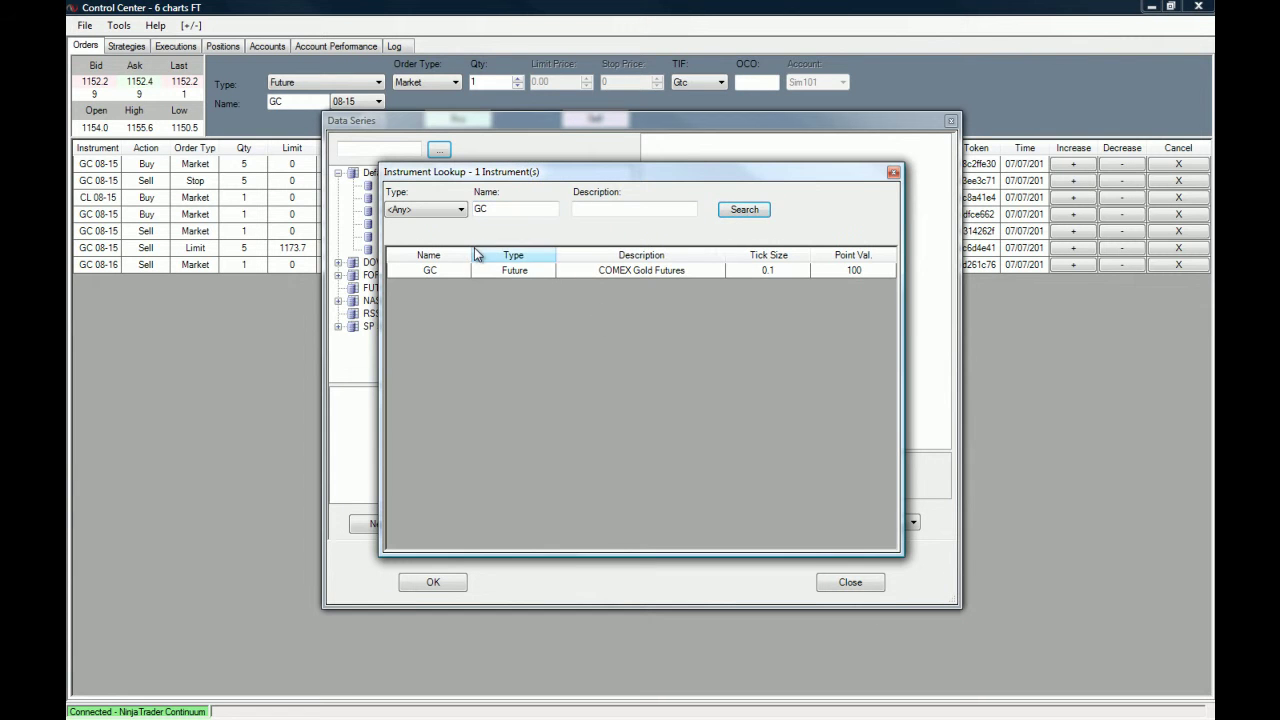
pyautogui.doubleClick(491, 271)
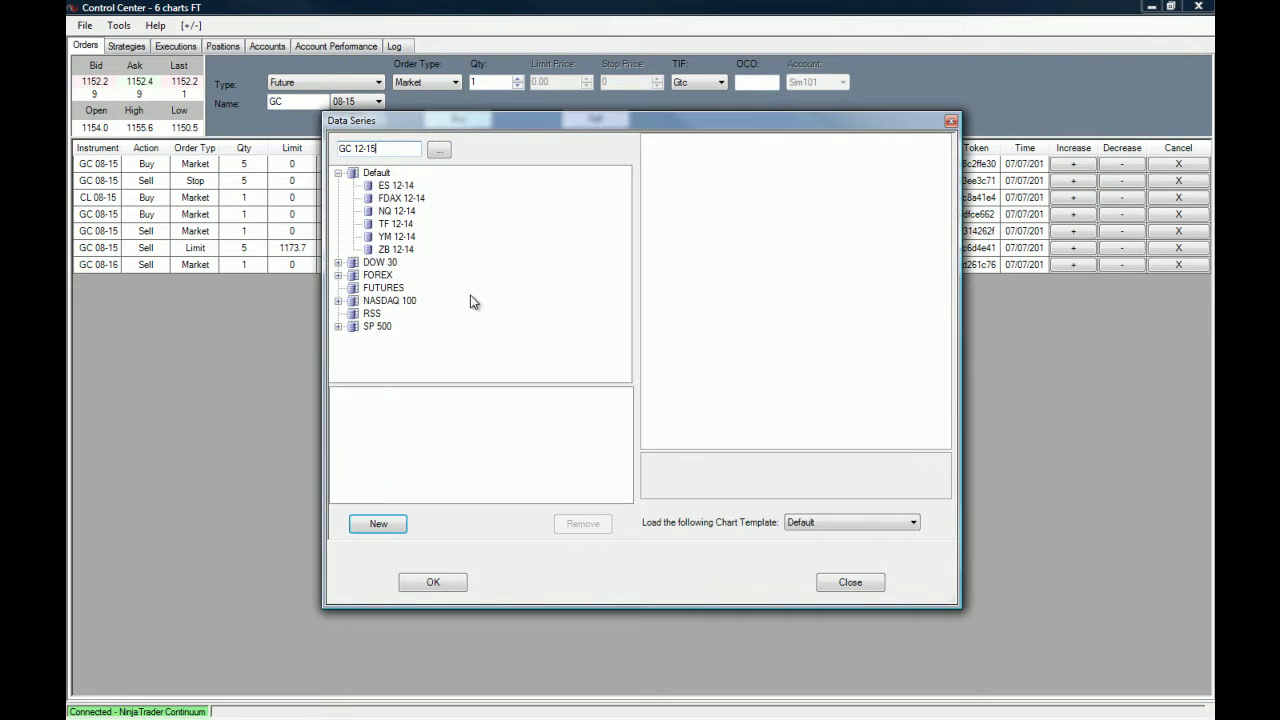
# Add GC 12-15 to the data series, set its period value to 15 minutes, and create the chart.
pyautogui.click(378, 523)
pyautogui.click(826, 179)
pyautogui.write('15')
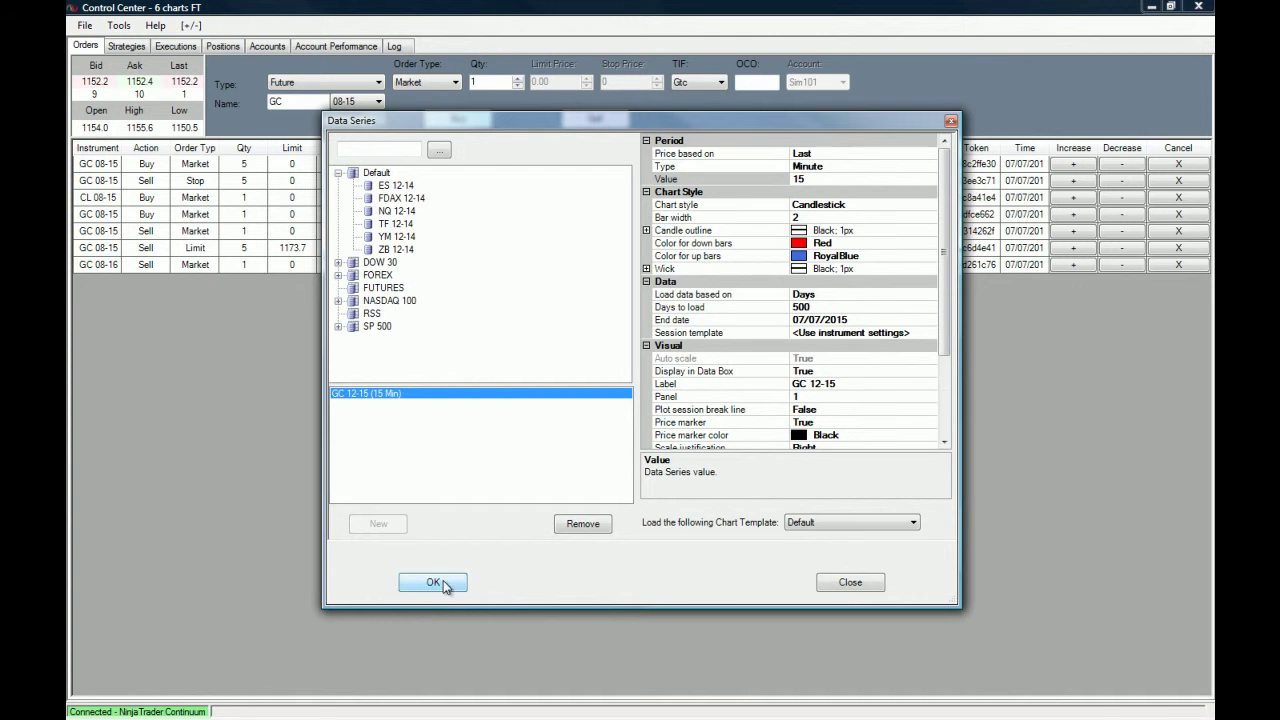
pyautogui.click(427, 585)
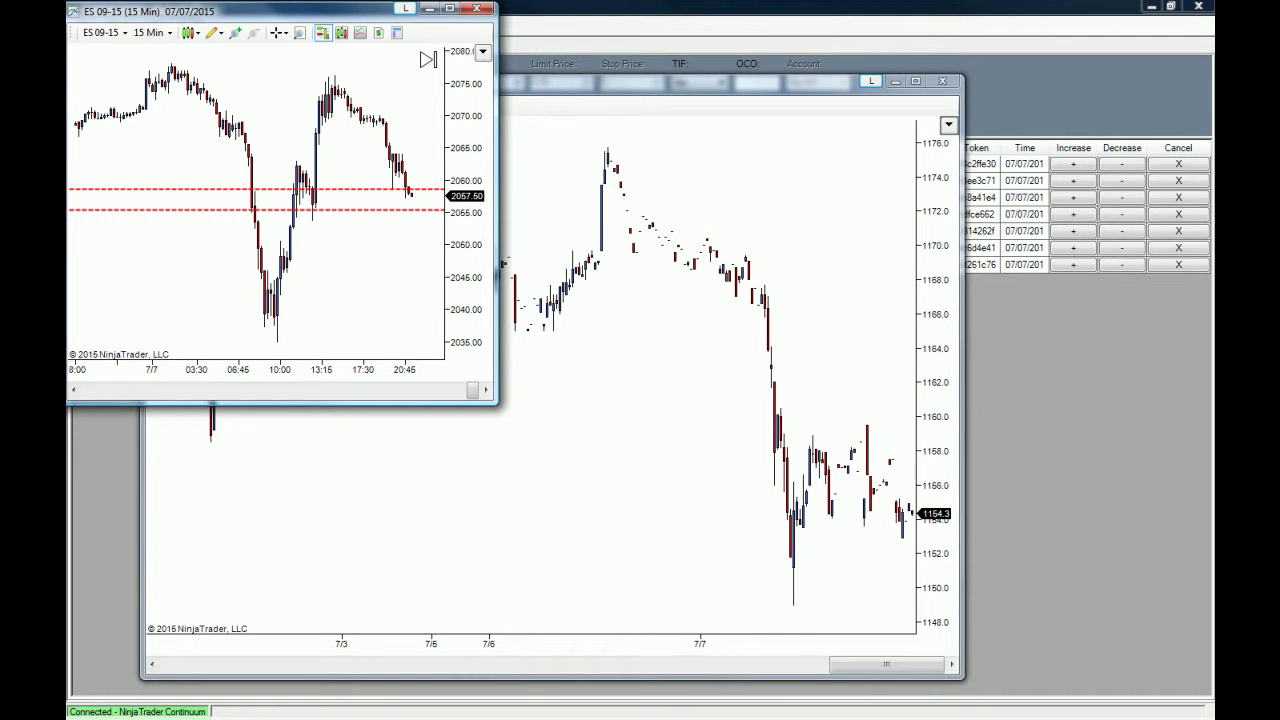
# Move and shrink the GC chart to sit beside the ES chart, and place the resized CL chart below ES.
pyautogui.moveTo(810, 89); pyautogui.dragTo(1062, 17)
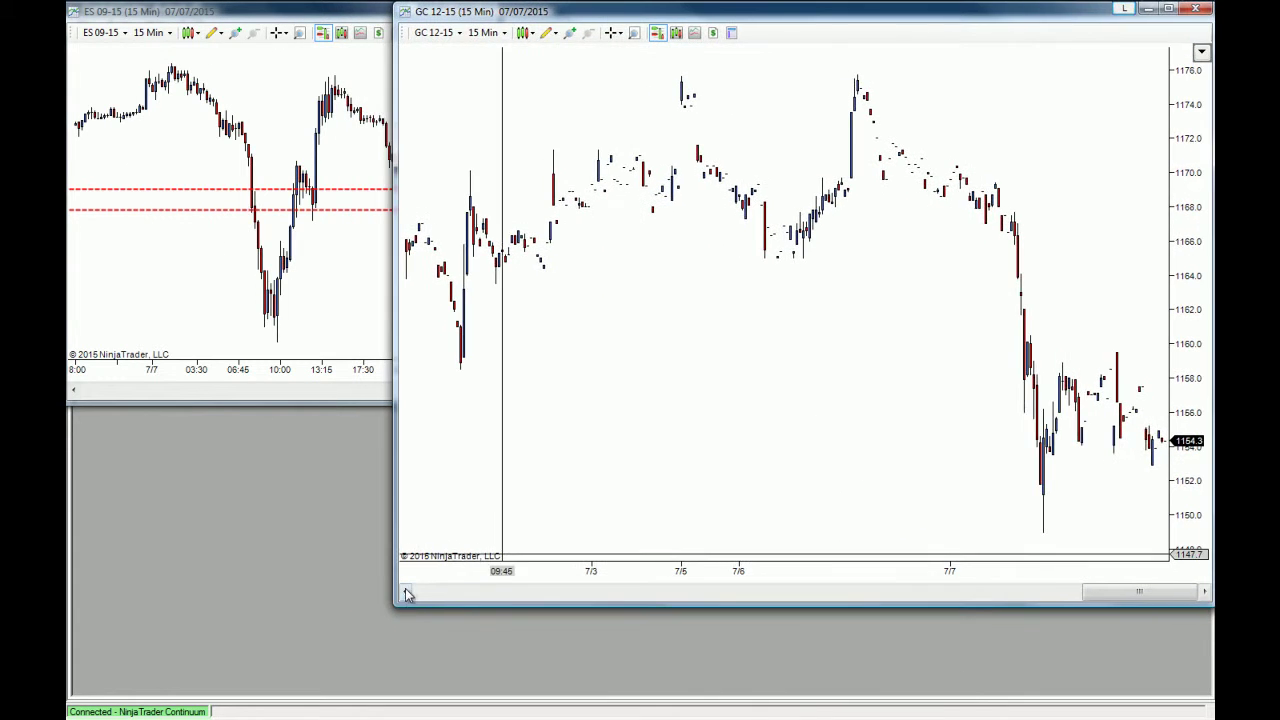
pyautogui.moveTo(393, 605); pyautogui.dragTo(560, 398)
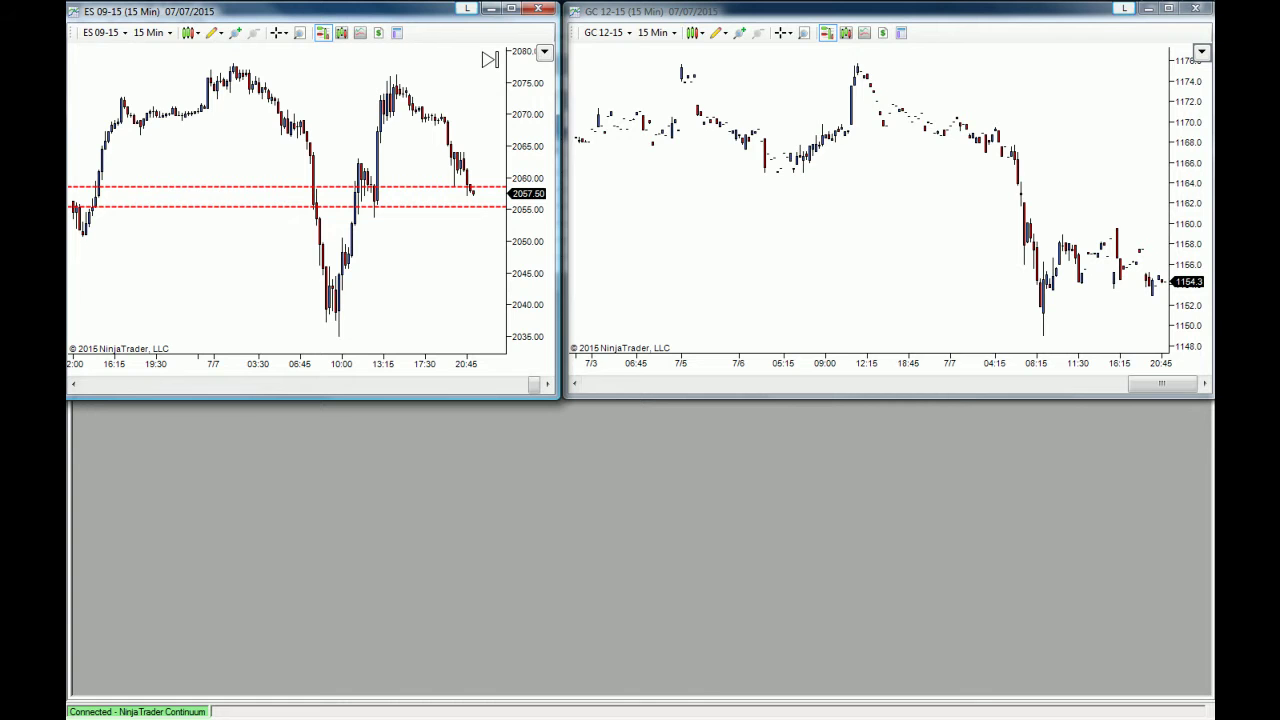
pyautogui.hotkey('alt', 'Tab')
pyautogui.moveTo(907, 23); pyautogui.dragTo(688, 297)
pyautogui.moveTo(503, 312); pyautogui.dragTo(481, 419)
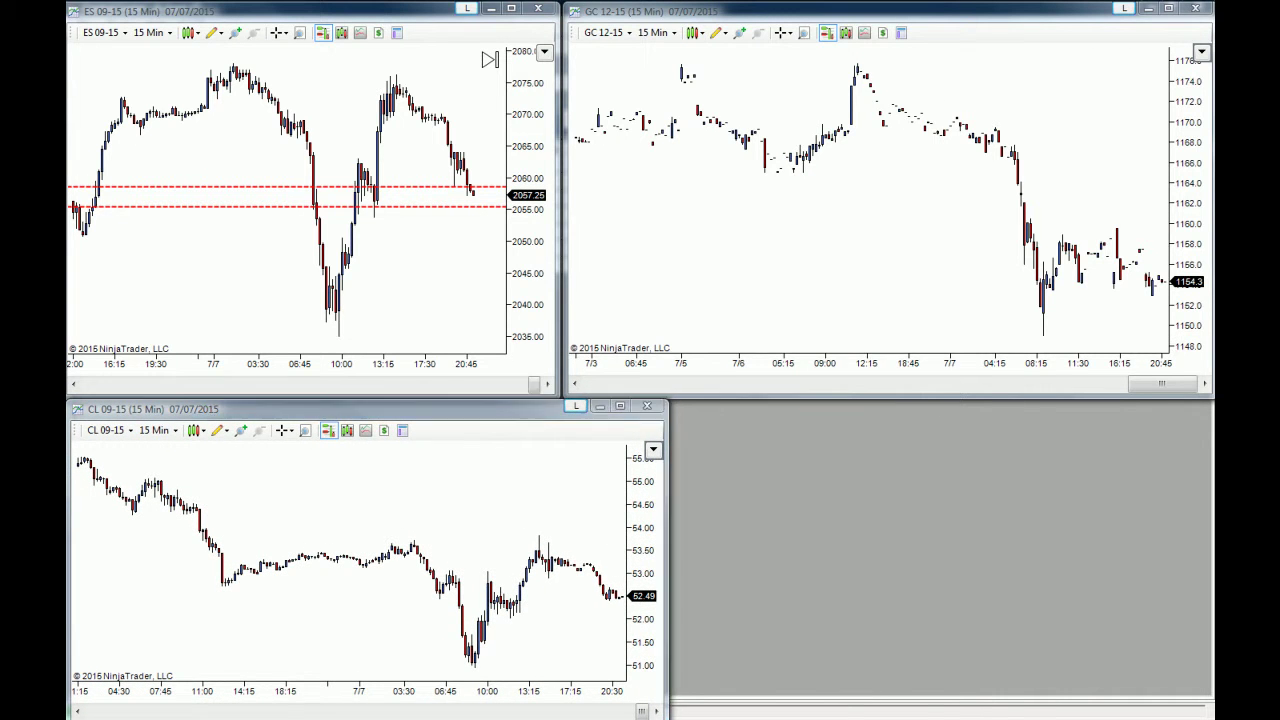
# Place the YM chart beside the CL chart, below GC, and widen it to the screen edge.
pyautogui.moveTo(201, 116); pyautogui.dragTo(673, 404)
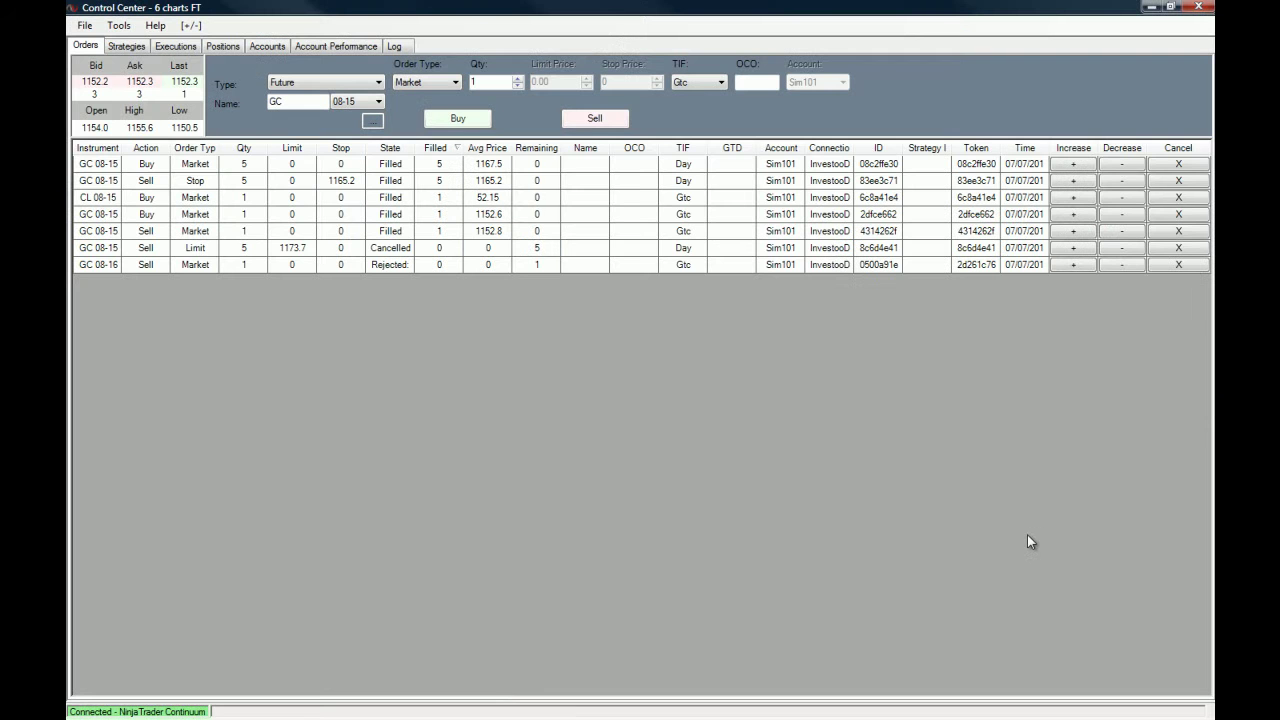
pyautogui.hotkey('alt', 'Tab')
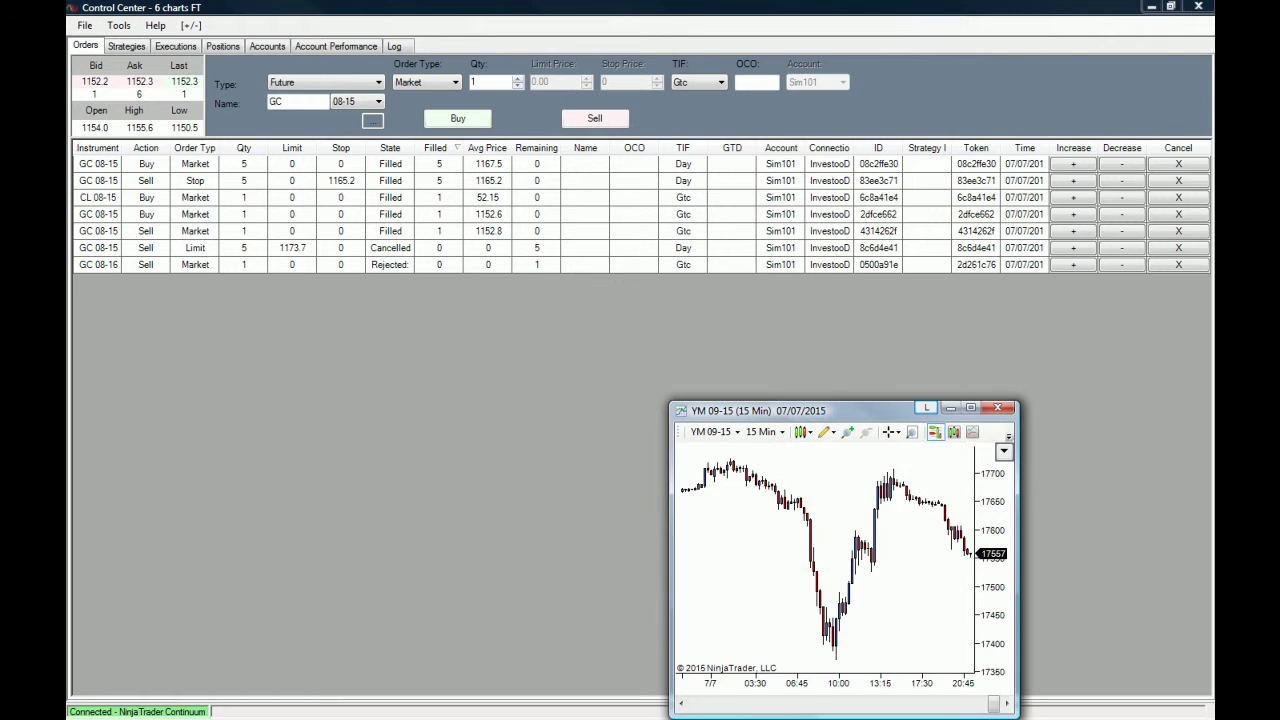
pyautogui.moveTo(1021, 498); pyautogui.dragTo(1213, 498)
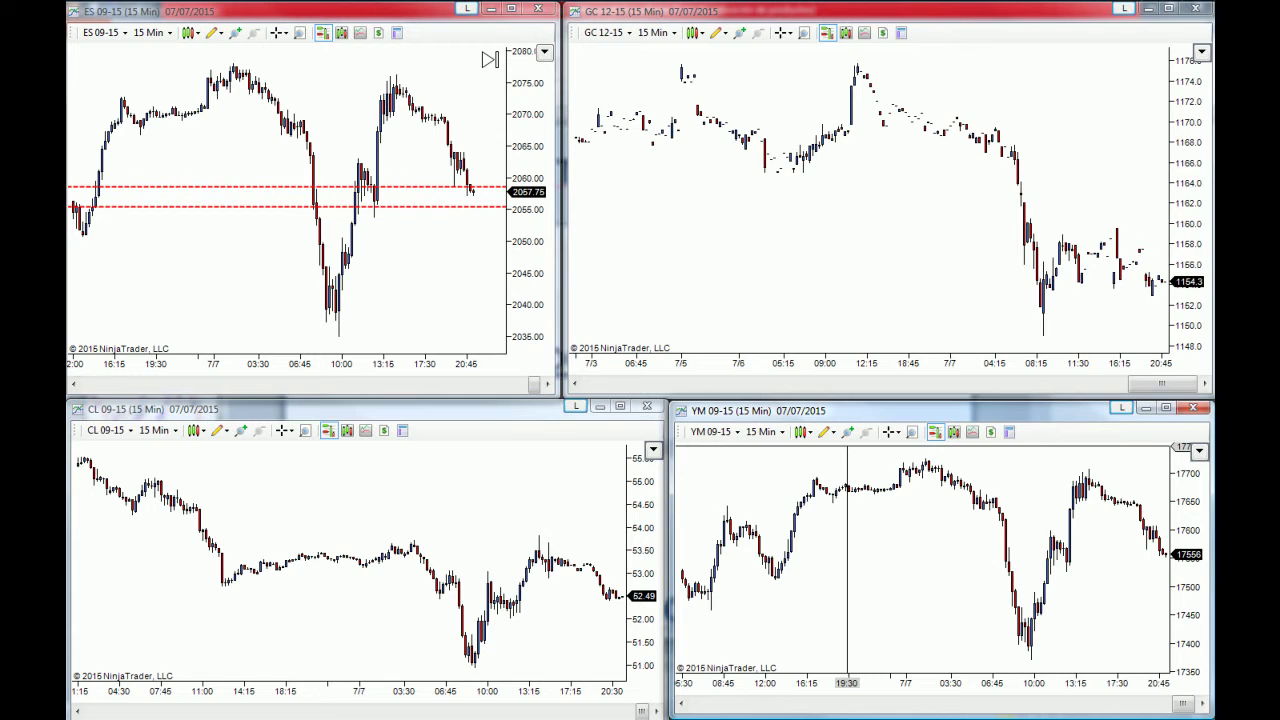
# Return to the Control Center and save the workspace under the new name "4 charts Investoo".
pyautogui.hotkey('alt', 'Tab')
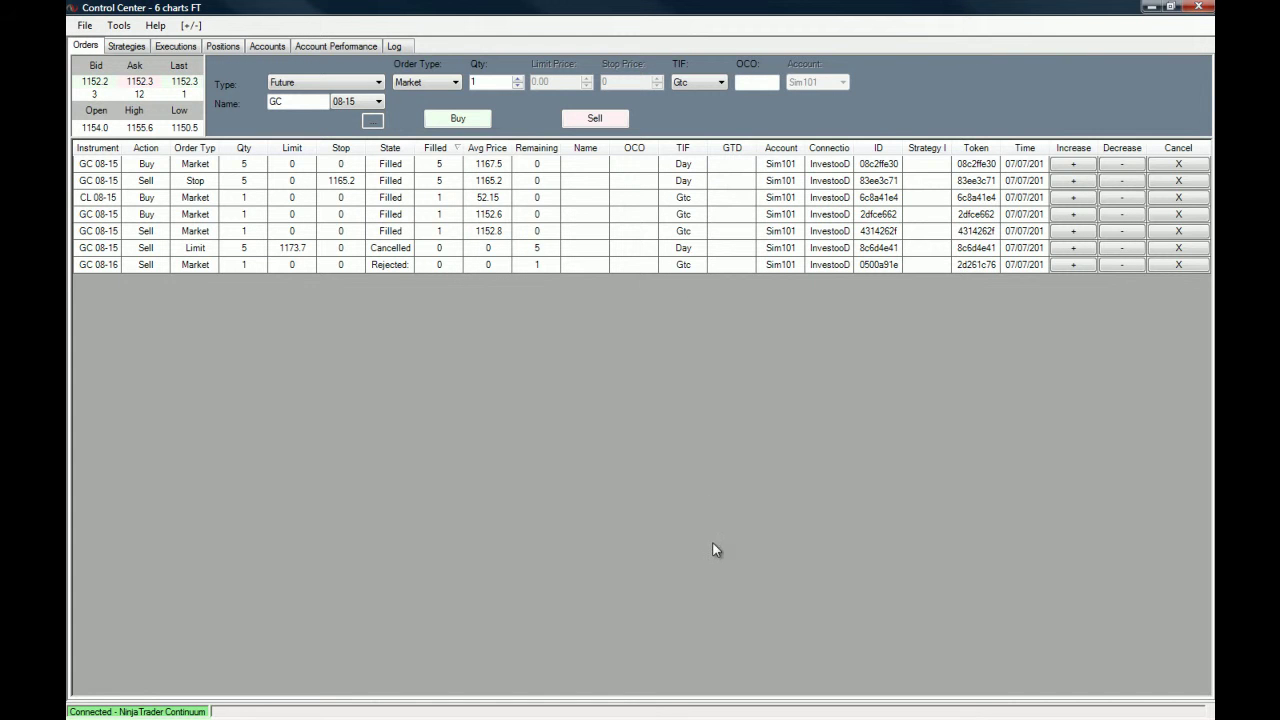
pyautogui.click(85, 26)
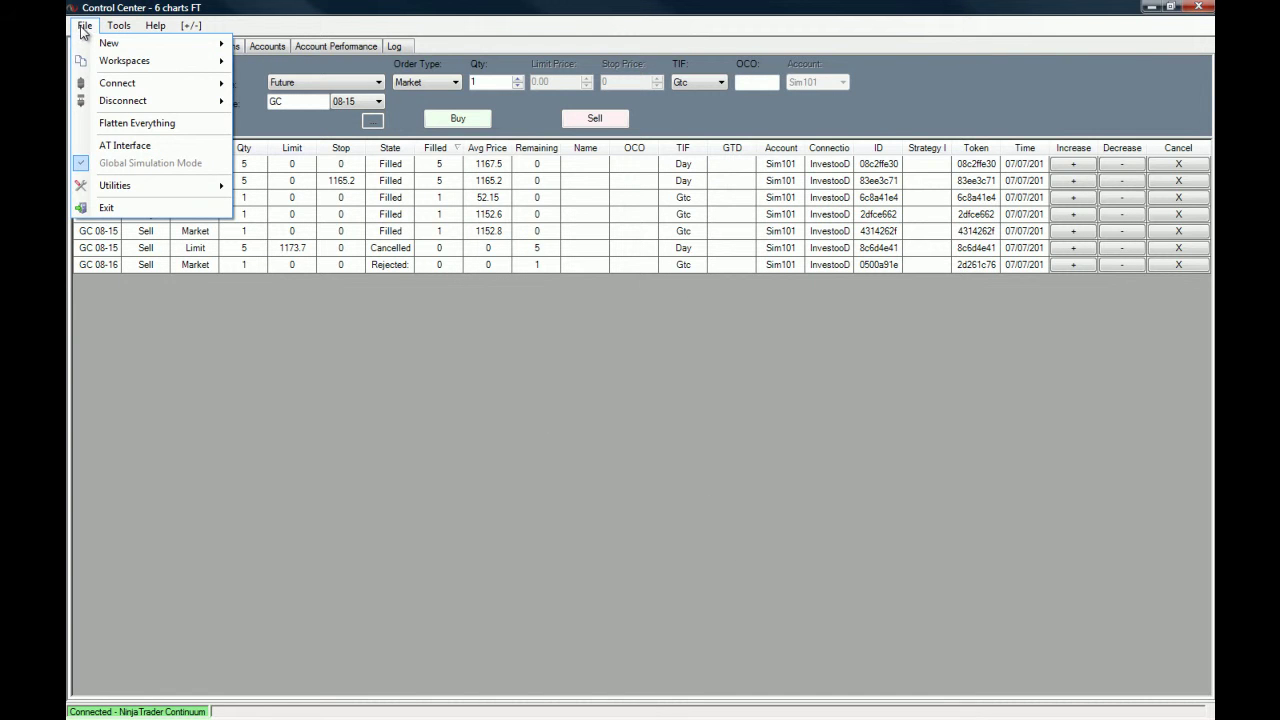
pyautogui.moveTo(106, 62)
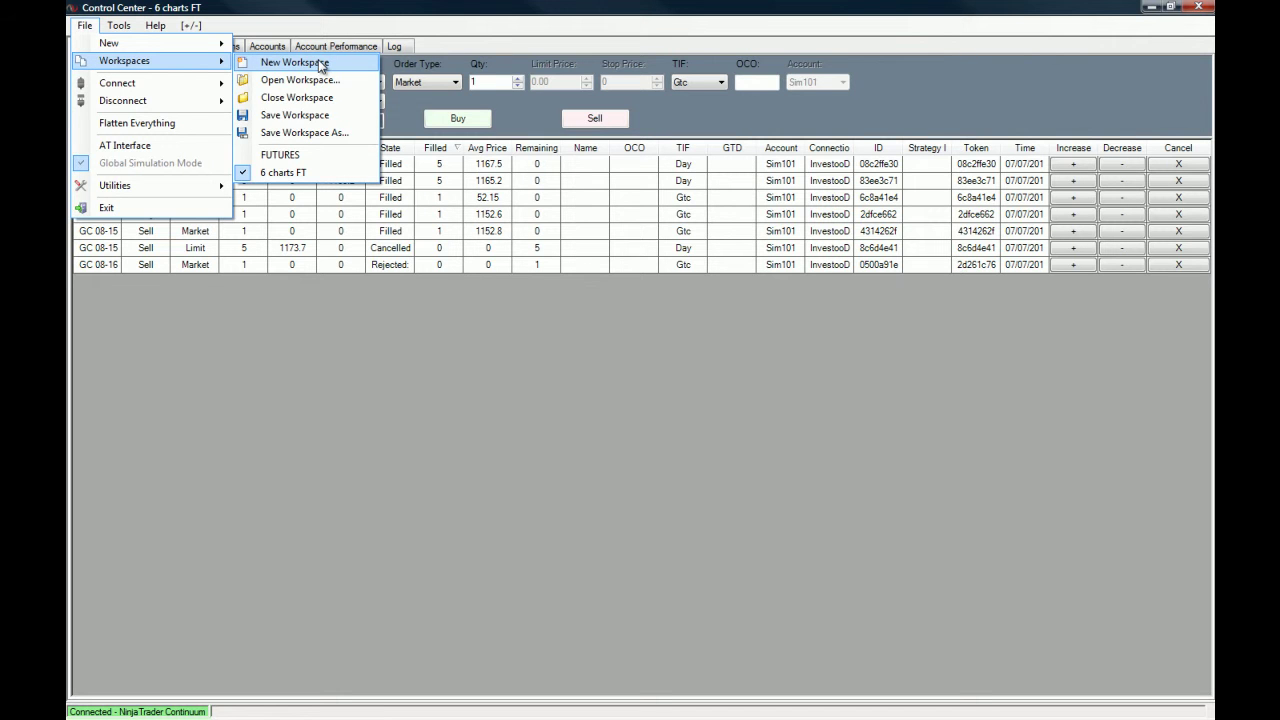
pyautogui.click(343, 142)
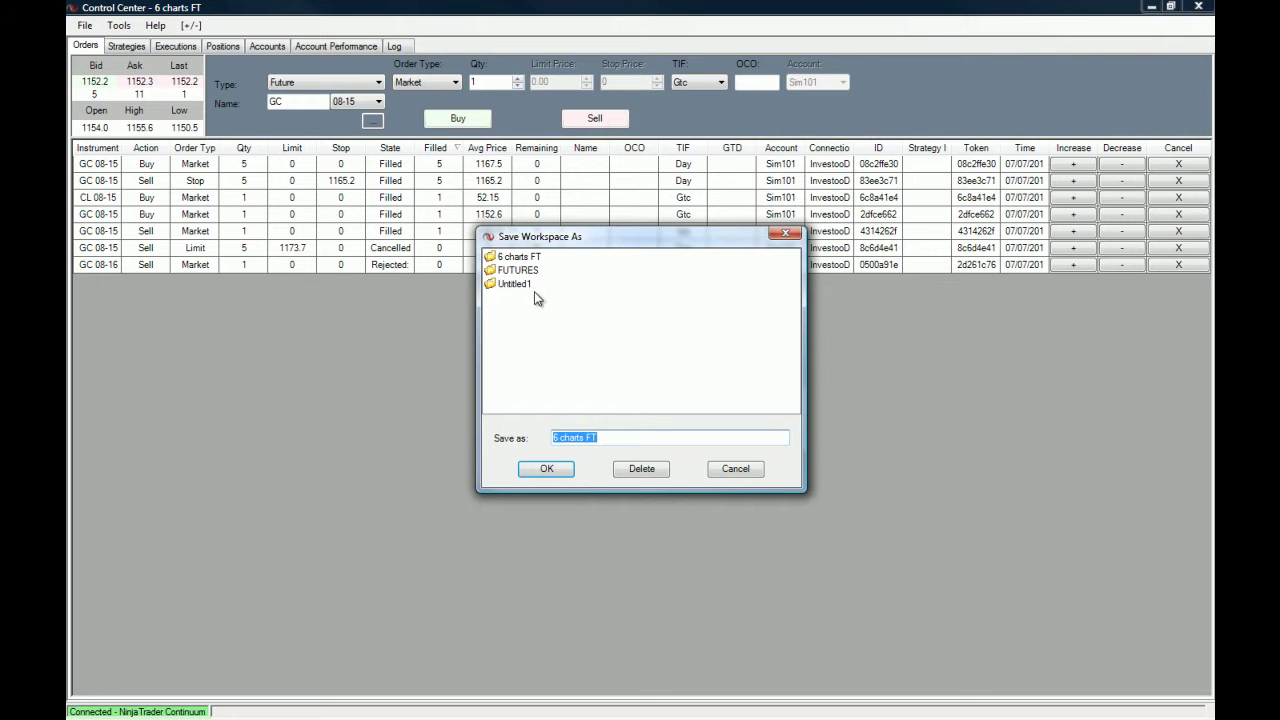
pyautogui.doubleClick(600, 438)
pyautogui.moveTo(558, 437); pyautogui.dragTo(534, 443)
pyautogui.write('4')
pyautogui.click(541, 474)
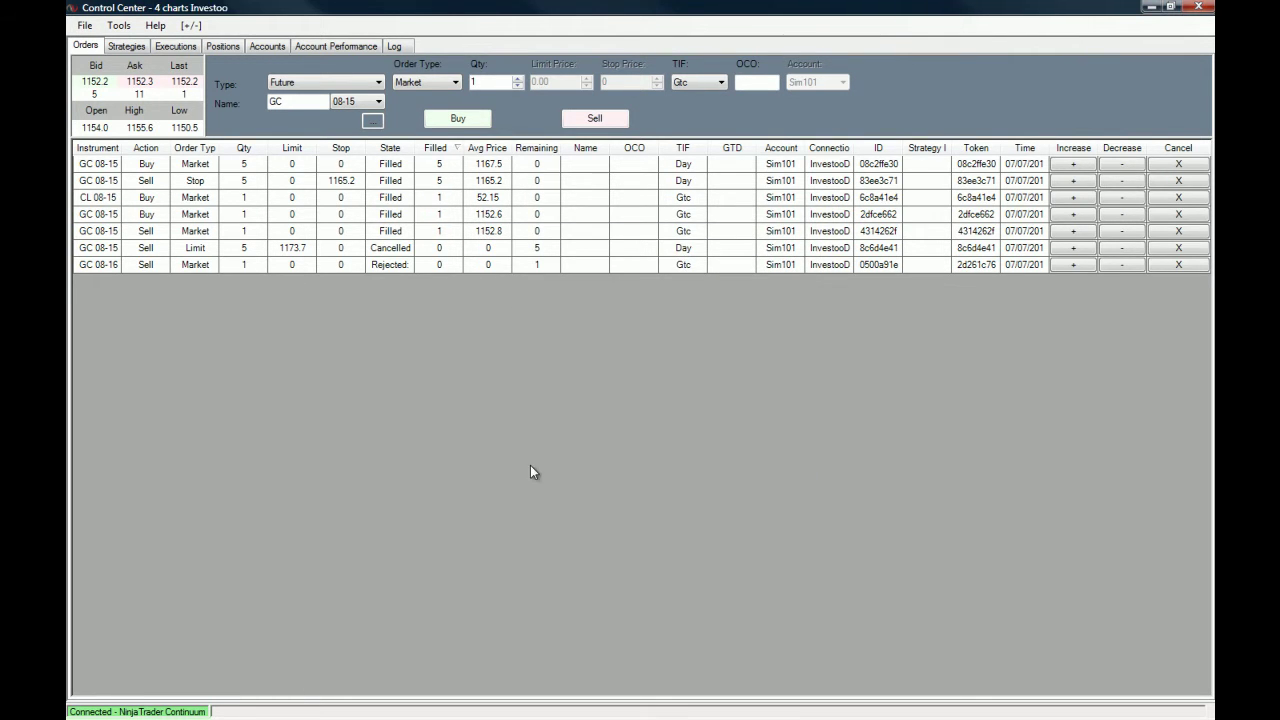
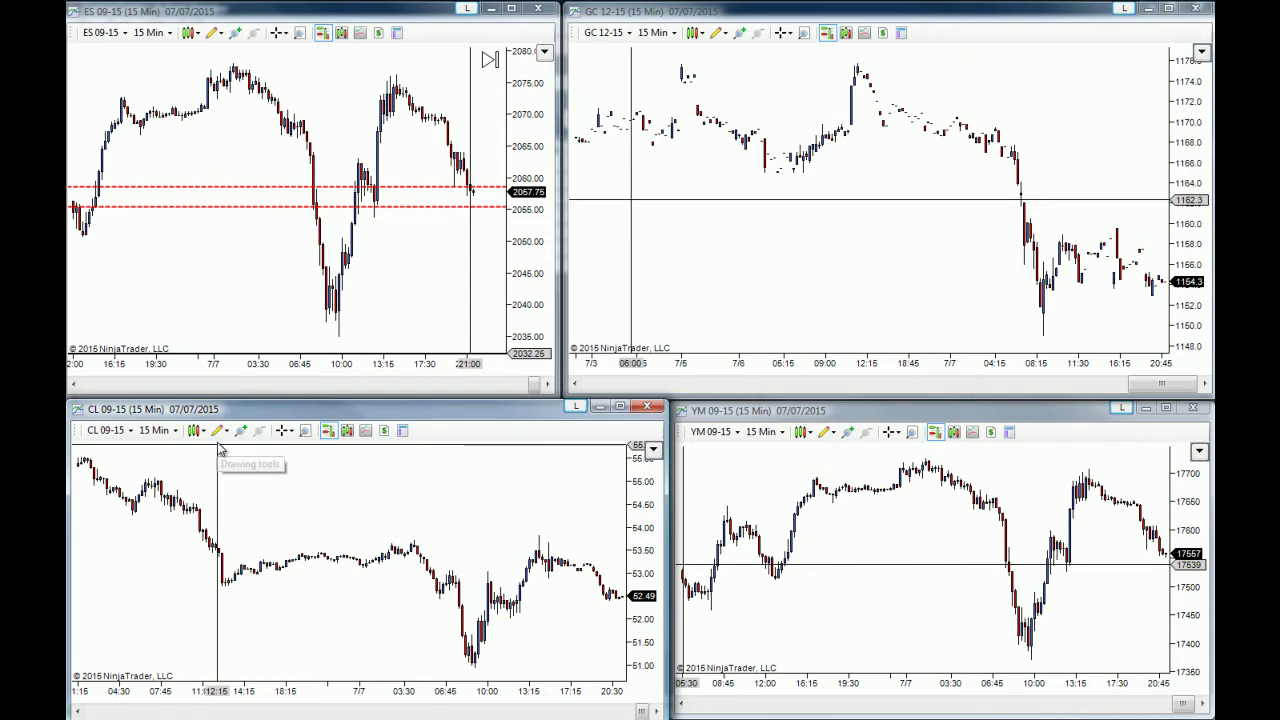
# Draw two horizontal lines on the CL chart, at about 53.6 near the recent highs and about 51.0 at the low.
pyautogui.click(262, 409)
pyautogui.click(395, 545)
pyautogui.click(230, 440)
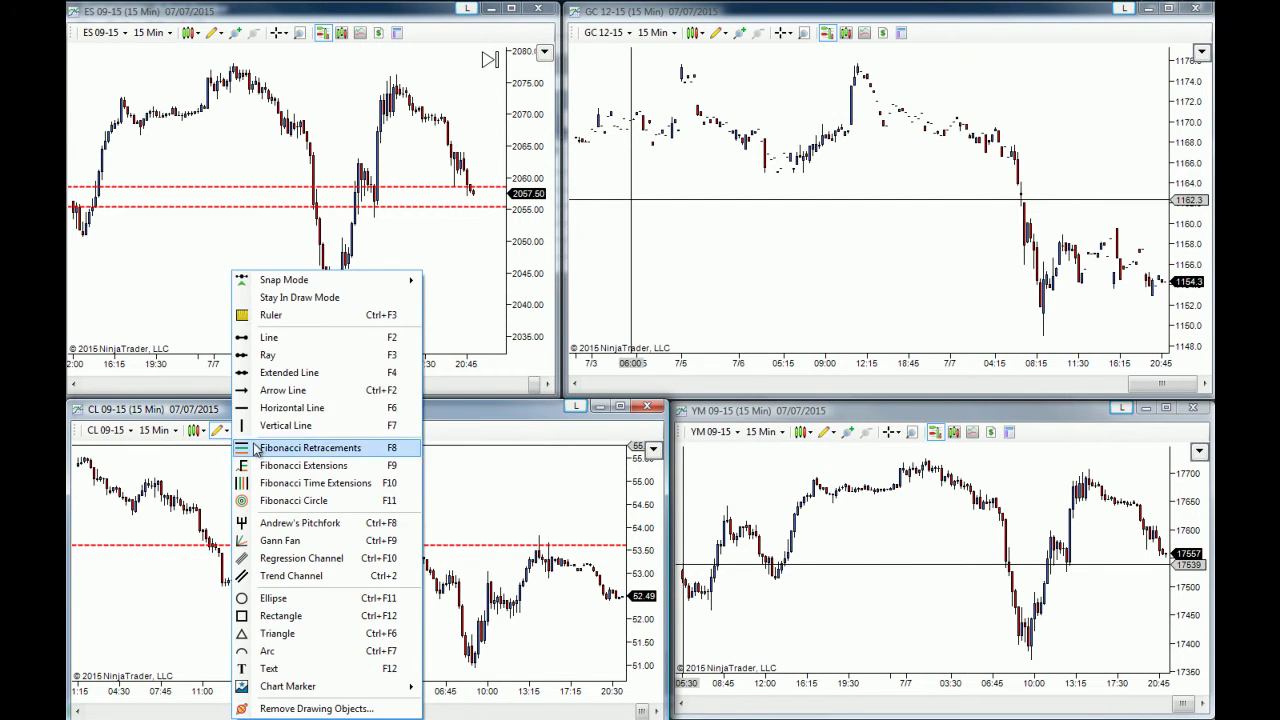
pyautogui.click(262, 408)
pyautogui.click(470, 665)
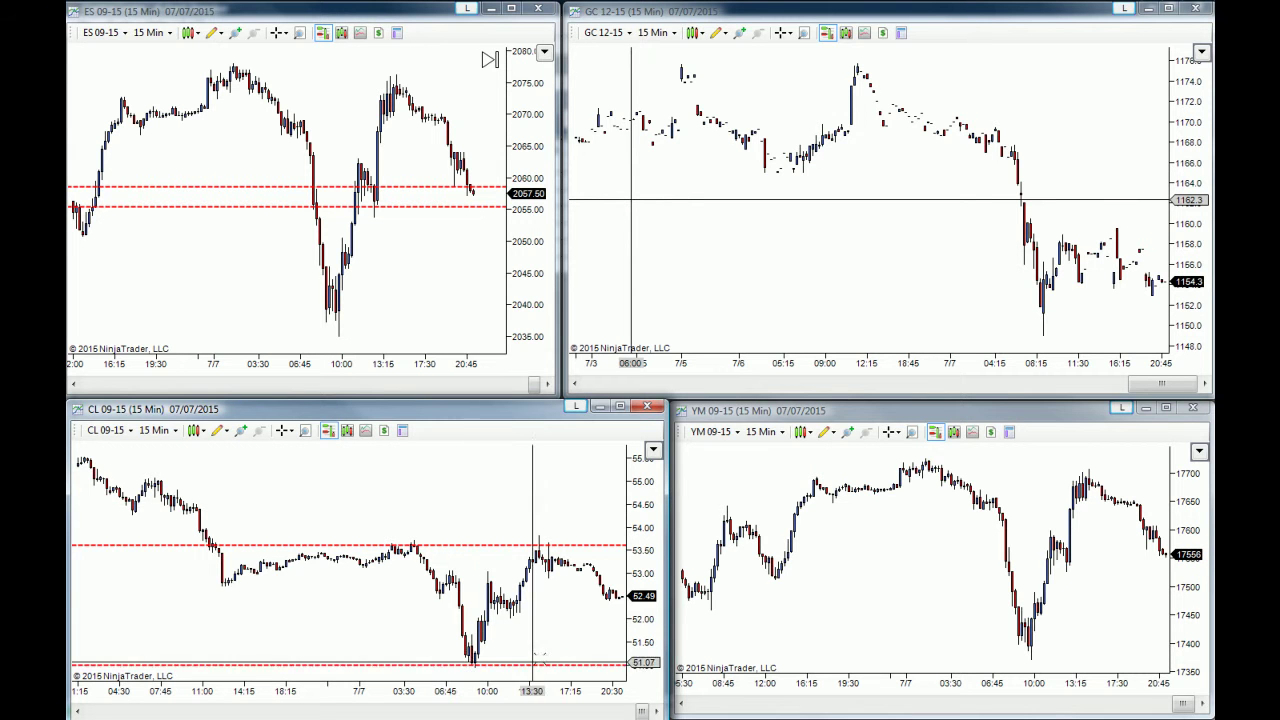
pyautogui.moveTo(408, 480); pyautogui.dragTo(363, 480)
# Draw two horizontal lines on the YM chart, at about 17710 near the highs and about 17510.
pyautogui.click(900, 594)
pyautogui.scroll(-3, 900, 594)
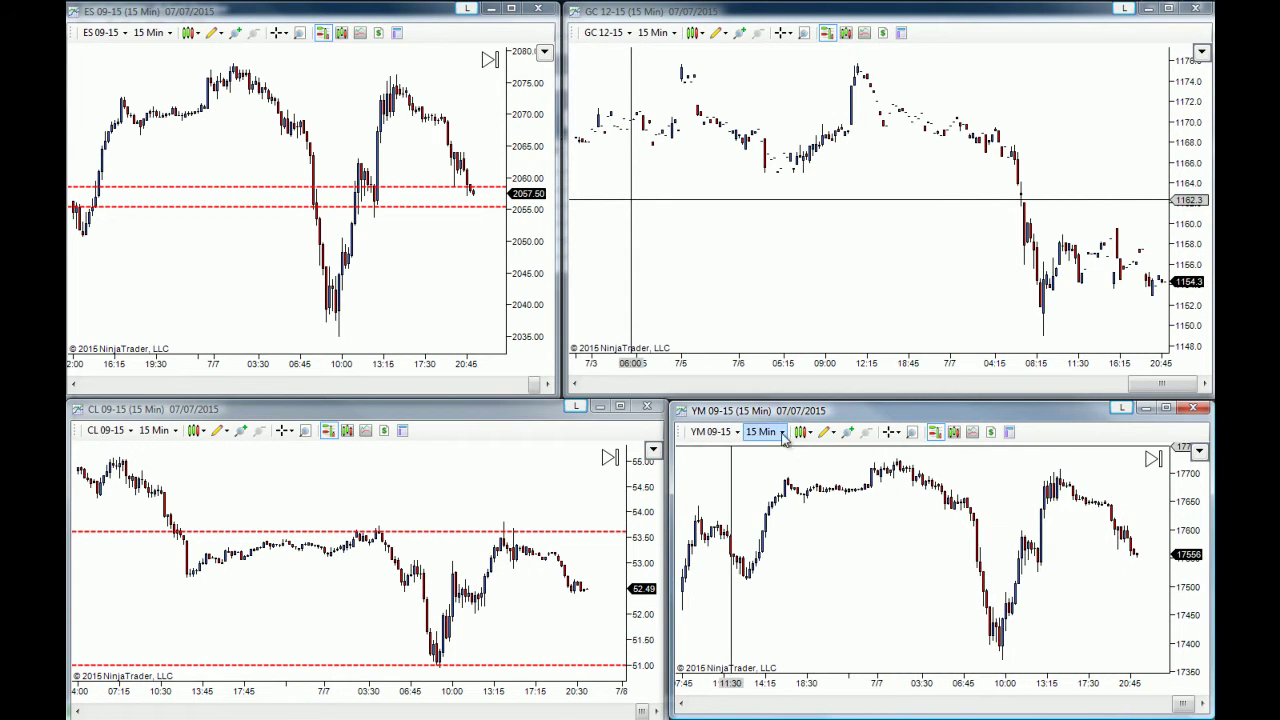
pyautogui.click(825, 431)
pyautogui.click(898, 408)
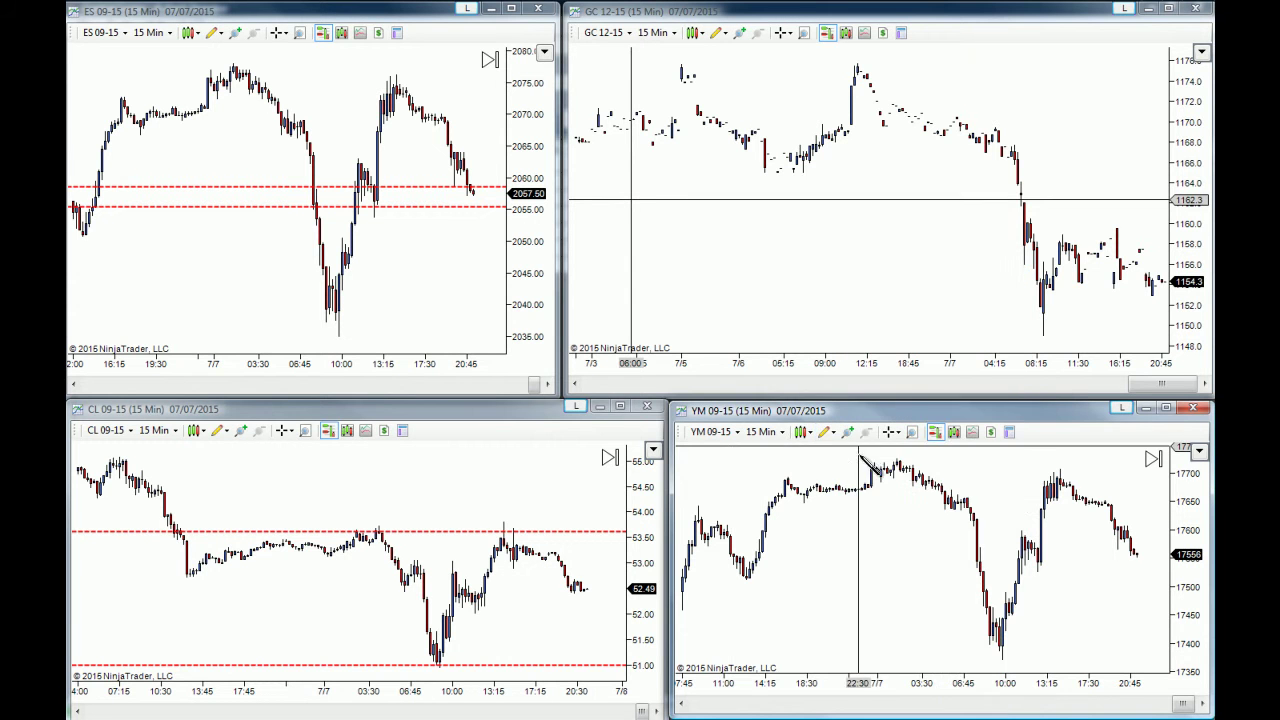
pyautogui.click(848, 467)
pyautogui.click(806, 431)
pyautogui.click(825, 431)
pyautogui.click(825, 431)
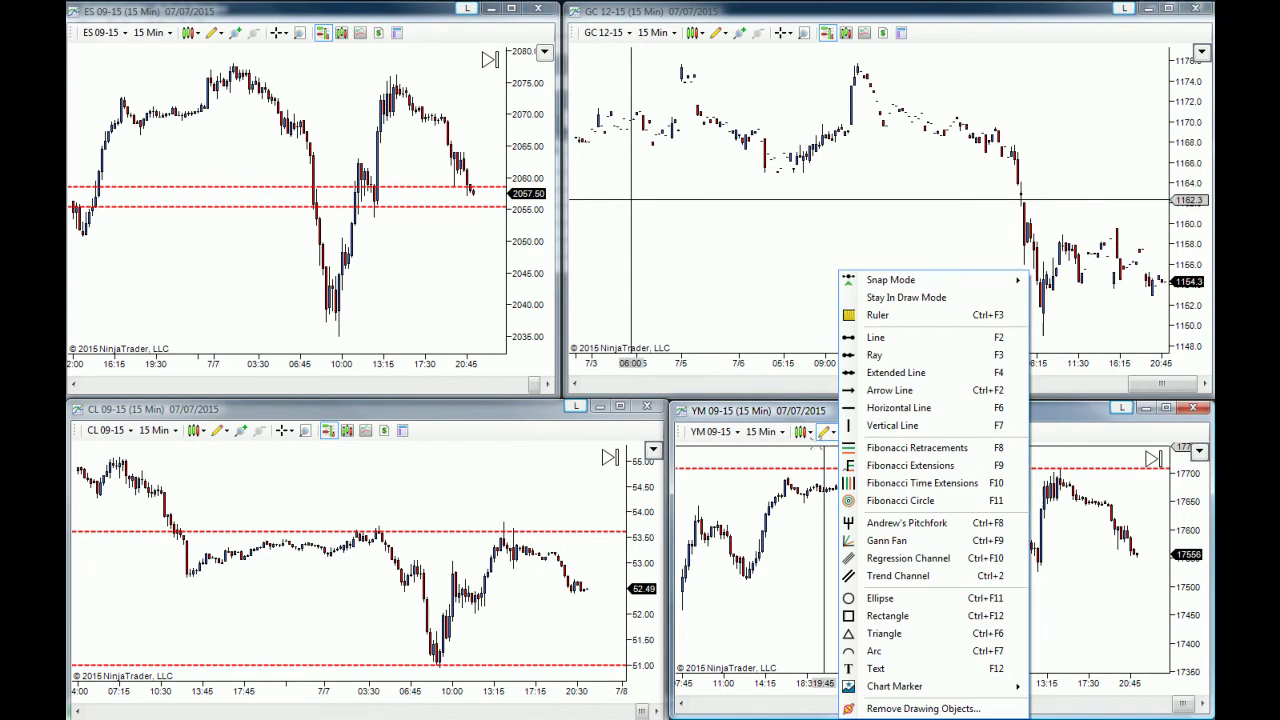
pyautogui.click(898, 408)
pyautogui.click(975, 579)
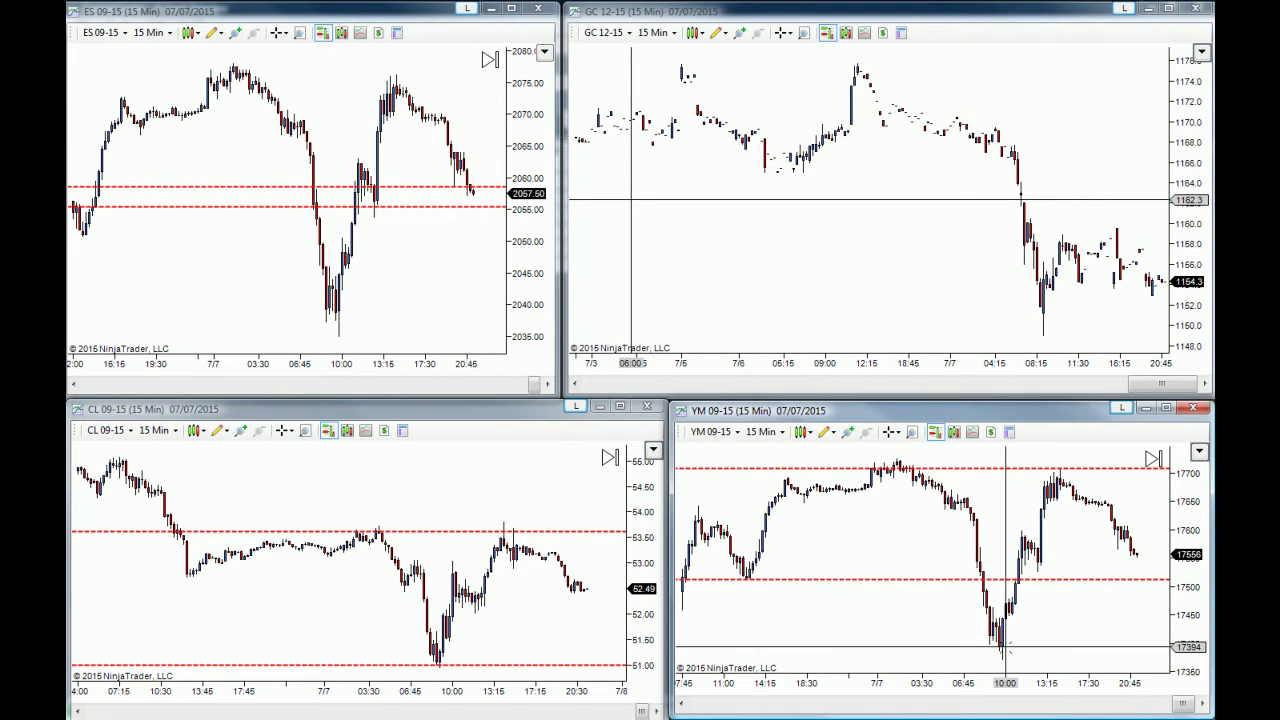
# Draw a horizontal line on the GC chart at about 1153, near the recent lows.
pyautogui.click(860, 218)
pyautogui.moveTo(860, 218); pyautogui.dragTo(794, 218)
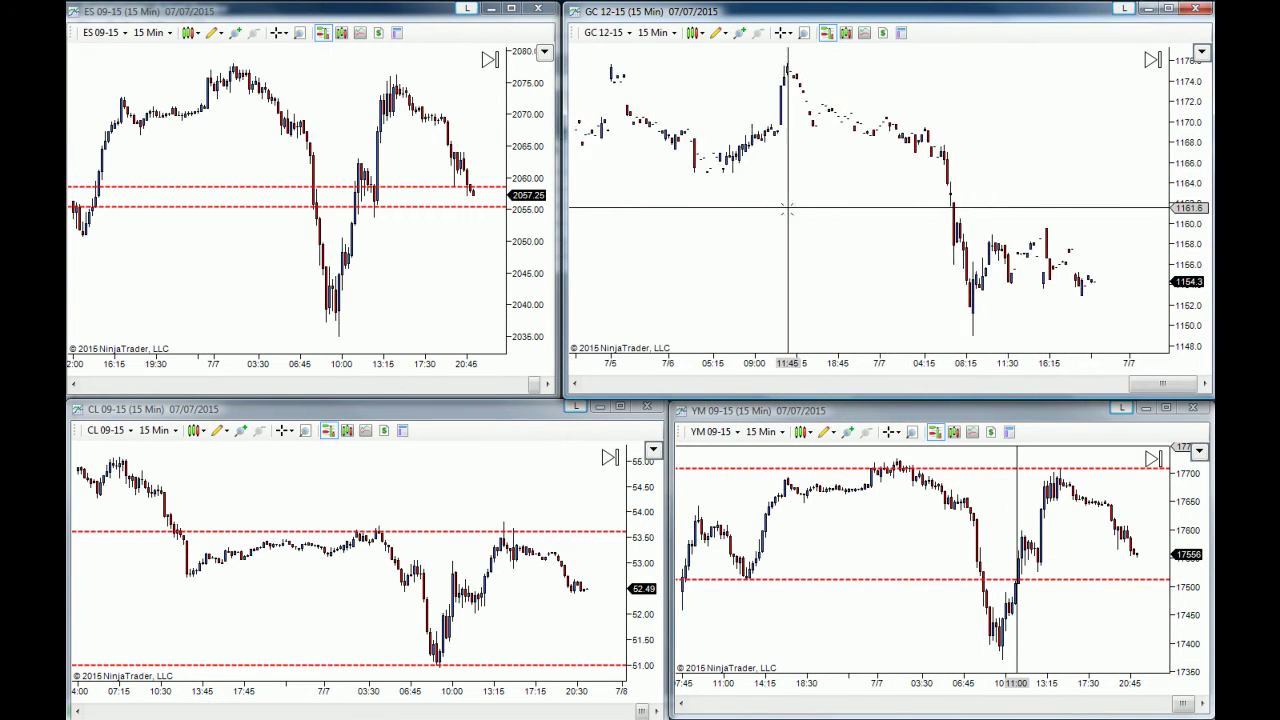
pyautogui.click(717, 32)
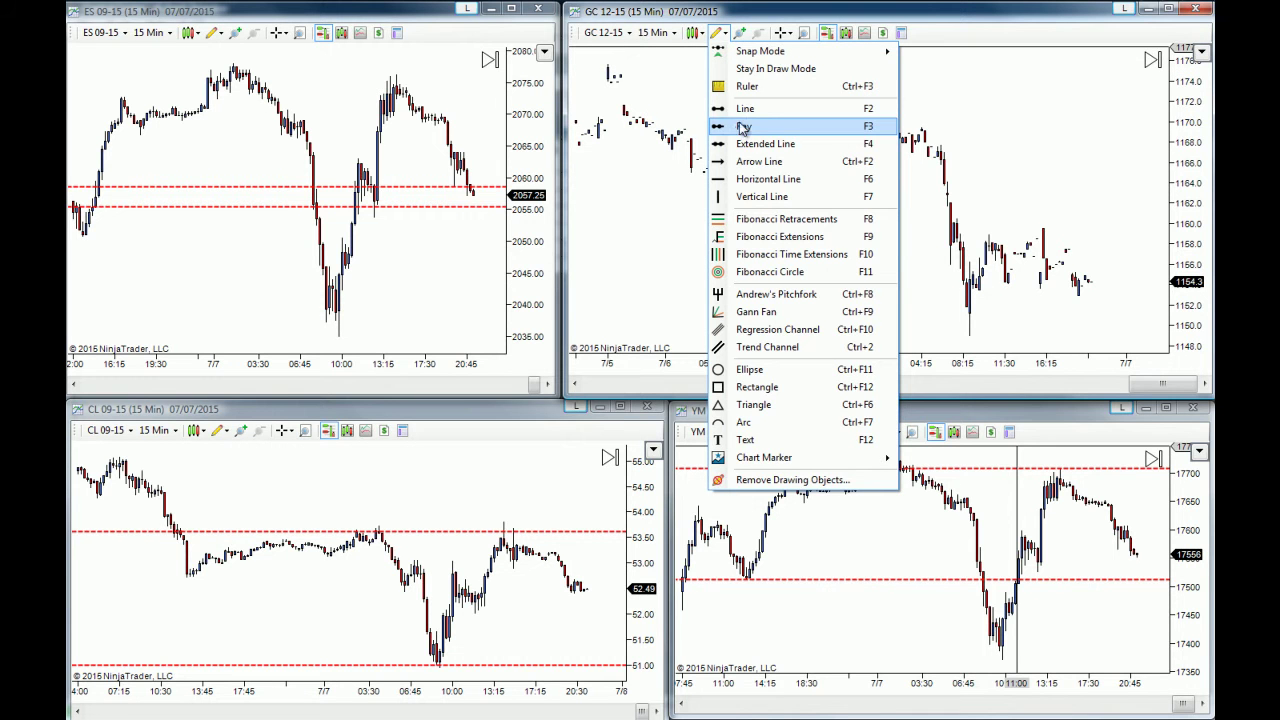
pyautogui.click(768, 178)
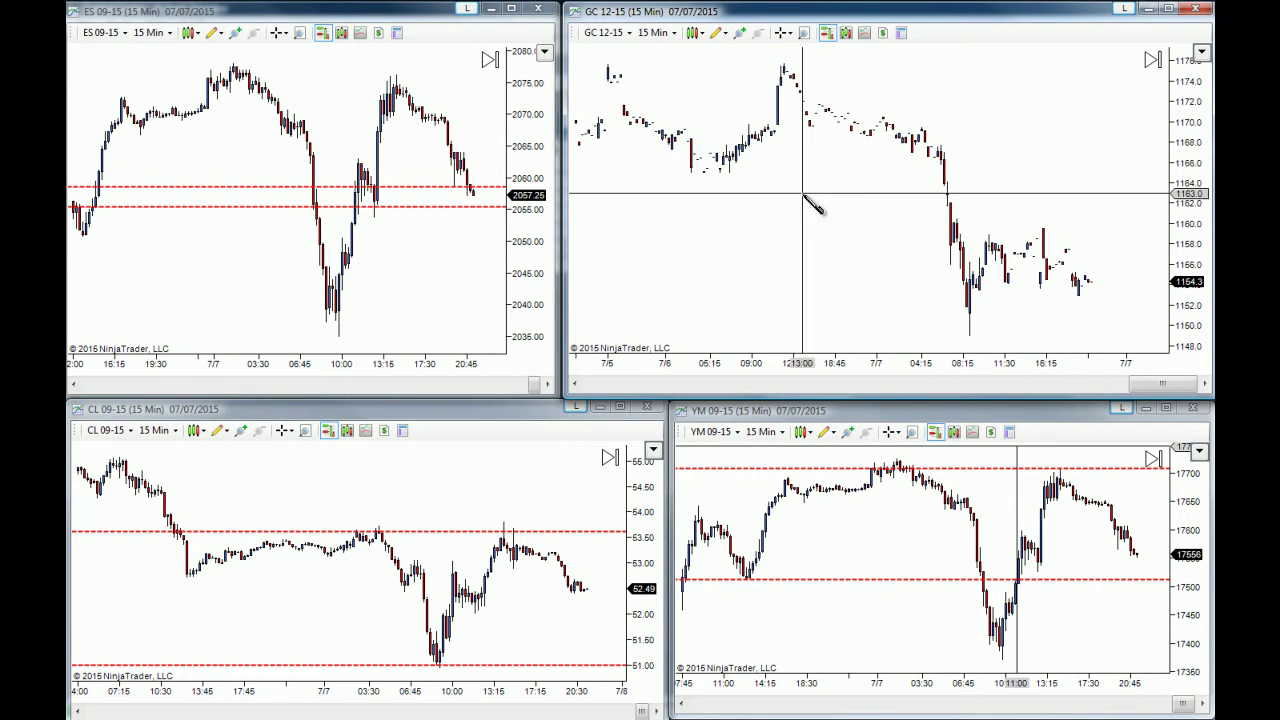
pyautogui.click(978, 294)
pyautogui.scroll(3, 686, 209)
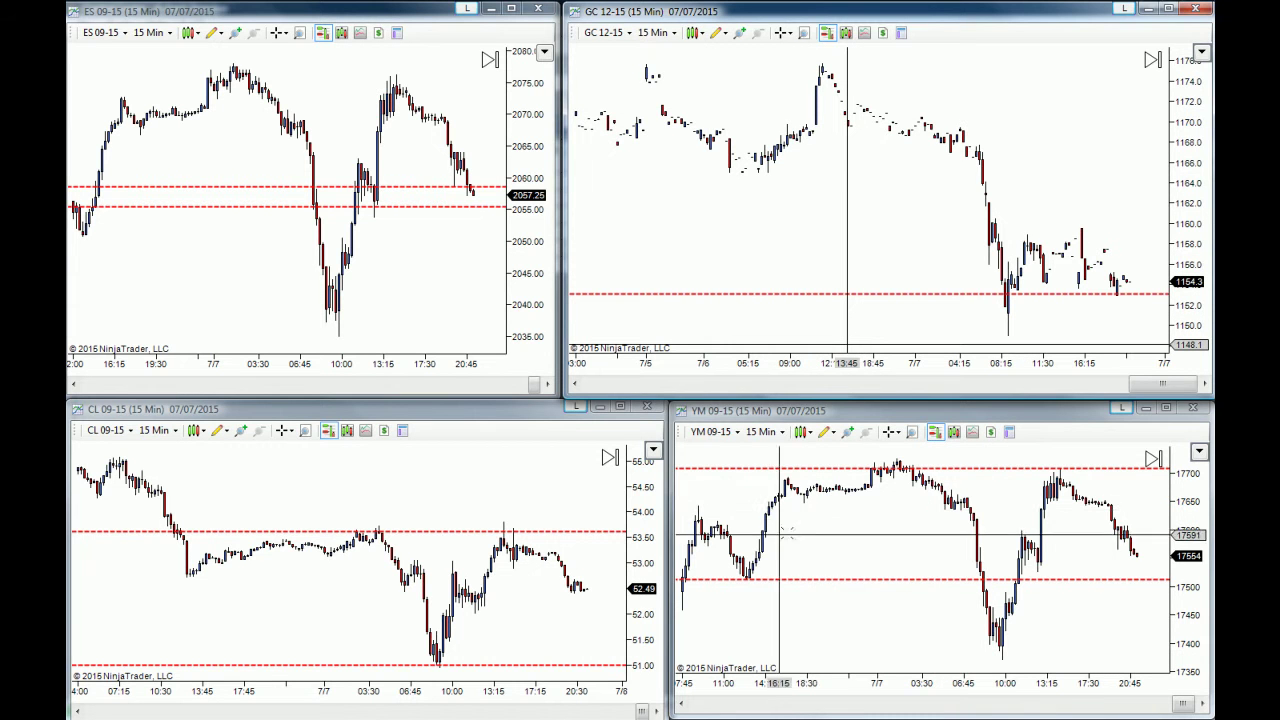
# Draw Fibonacci retracements on the YM chart from the 17372 low up to the horizontal line at 17708.
pyautogui.click(795, 500)
pyautogui.click(810, 432)
pyautogui.click(826, 432)
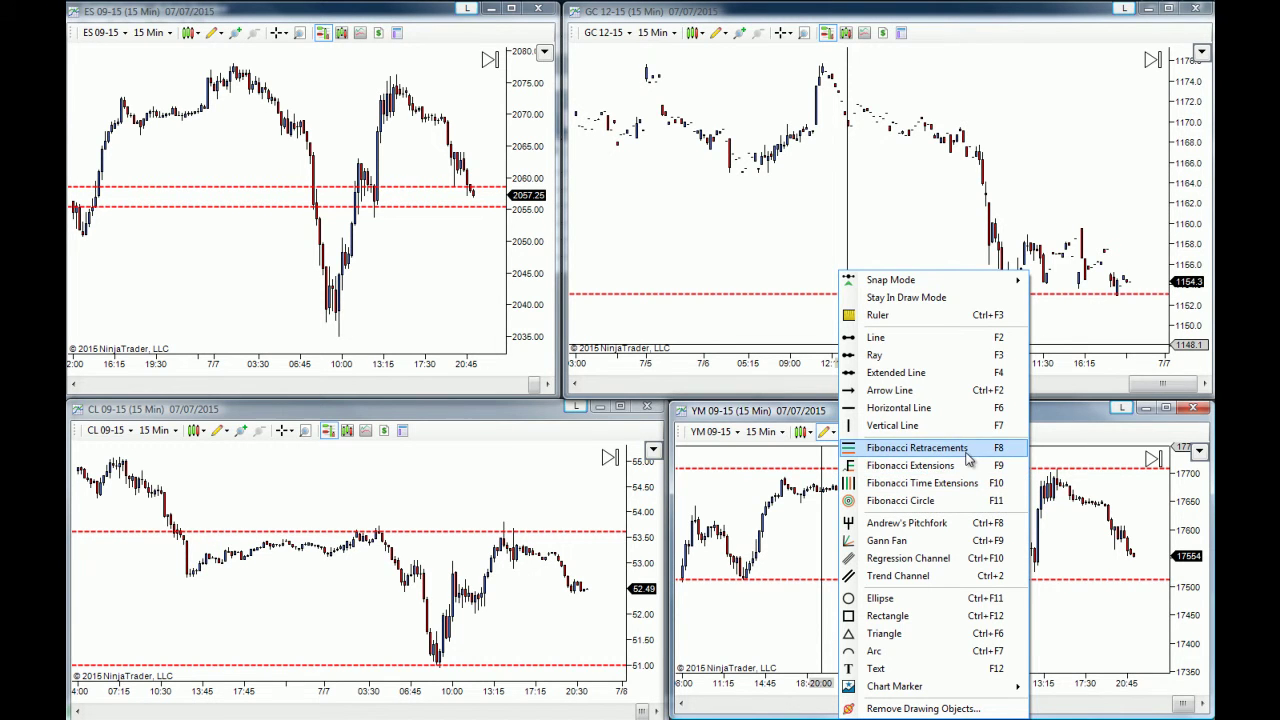
pyautogui.click(945, 448)
pyautogui.click(998, 655)
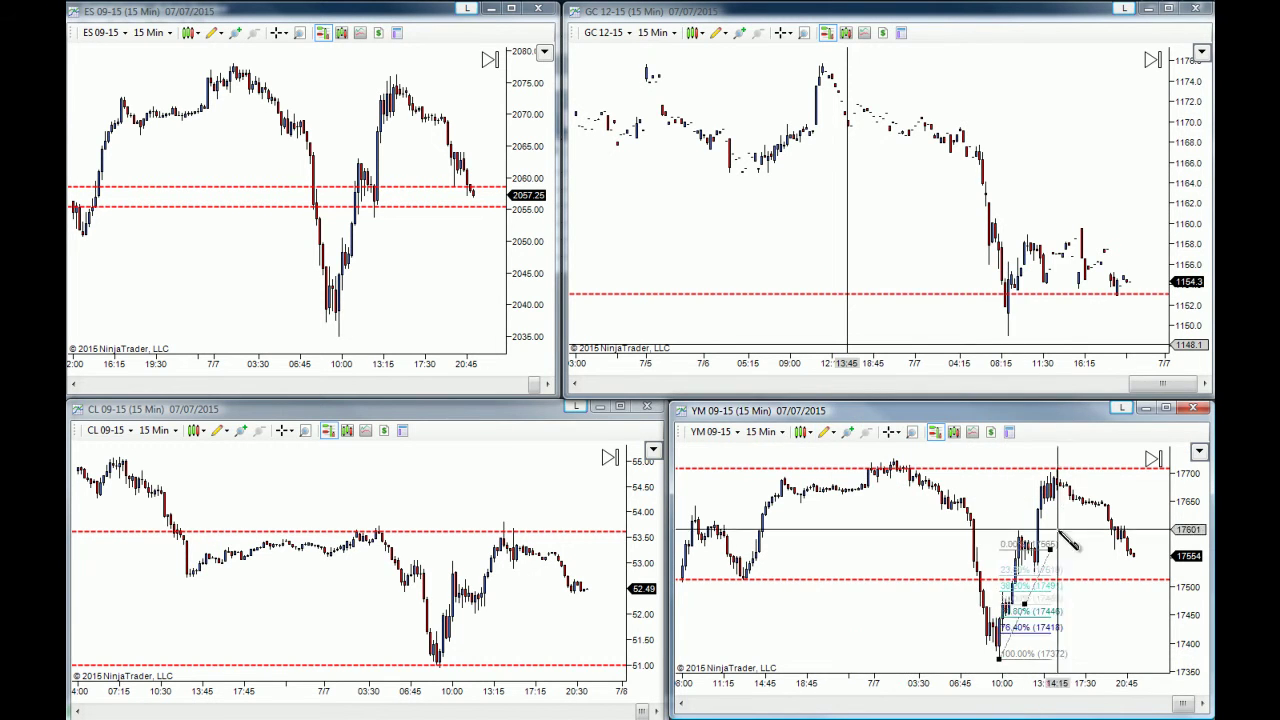
pyautogui.click(1165, 468)
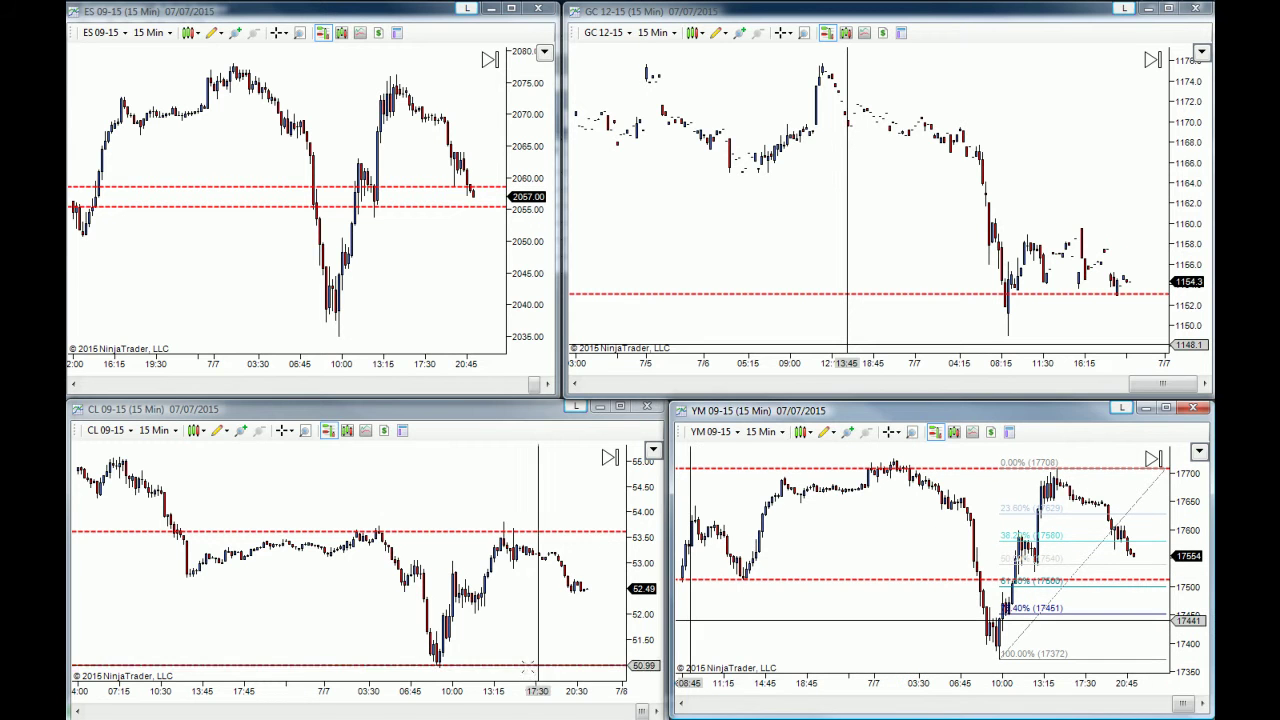
# Add the Bollinger indicator to the CL 09-15 chart.
pyautogui.click(380, 620)
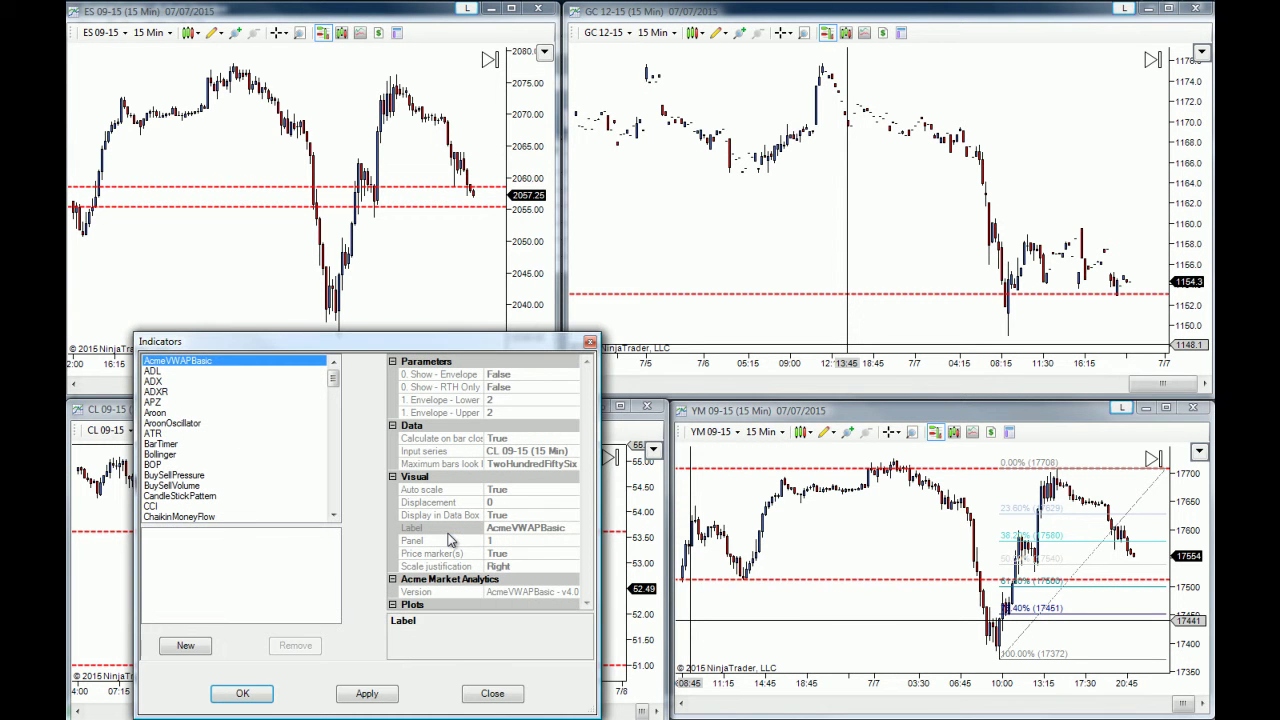
pyautogui.doubleClick(160, 455)
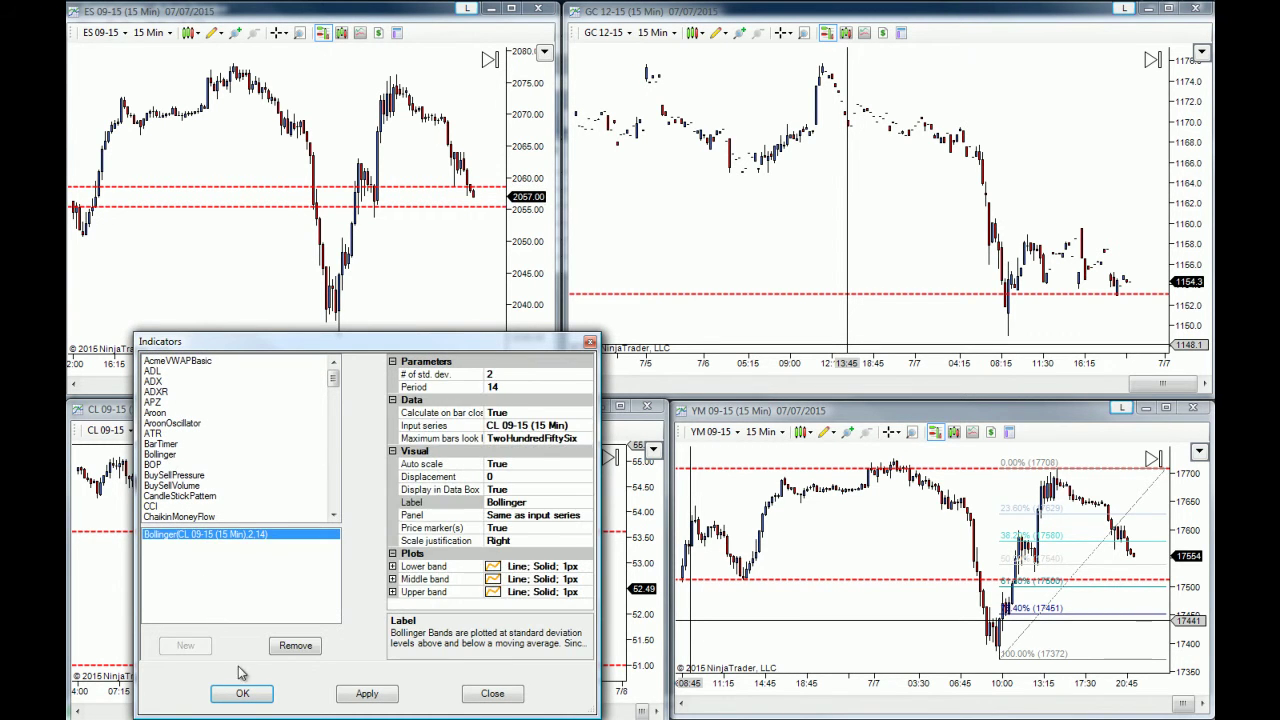
pyautogui.press('Return')
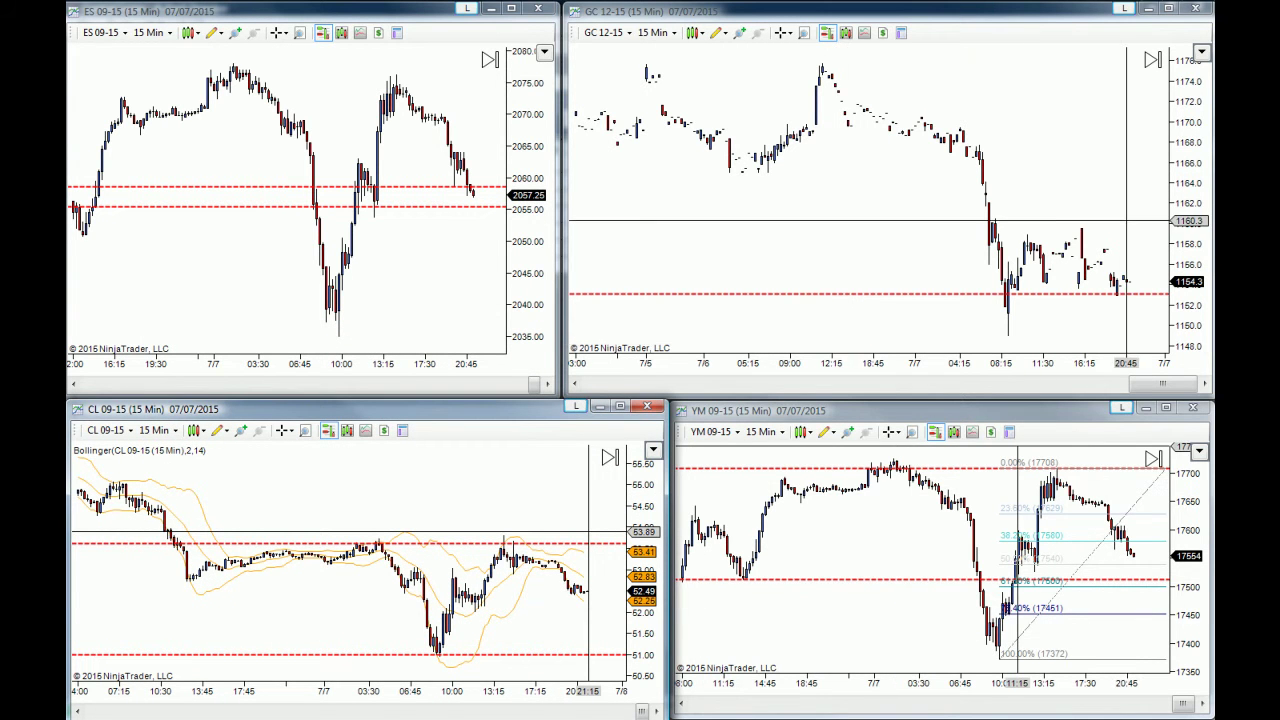
# Switch to the Control Center and save the "4 charts Investoo" workspace.
pyautogui.hotkey('alt', 'Tab')
pyautogui.click(85, 25)
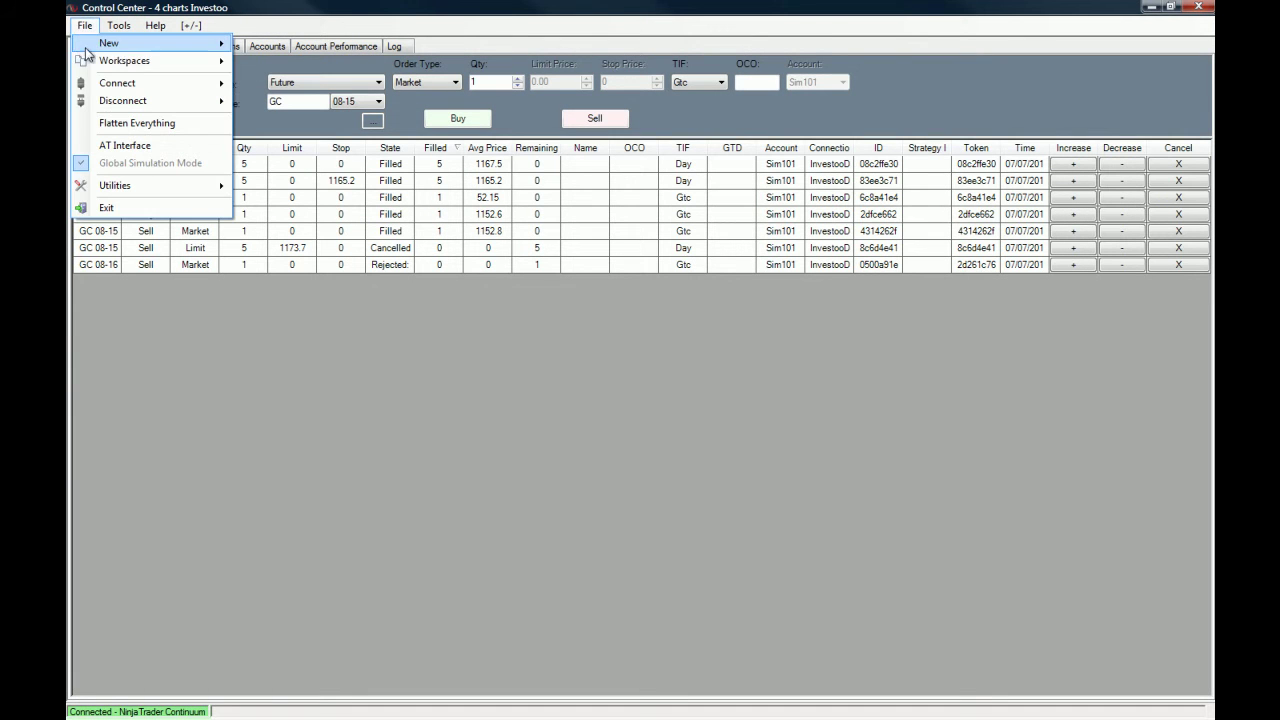
pyautogui.moveTo(119, 66)
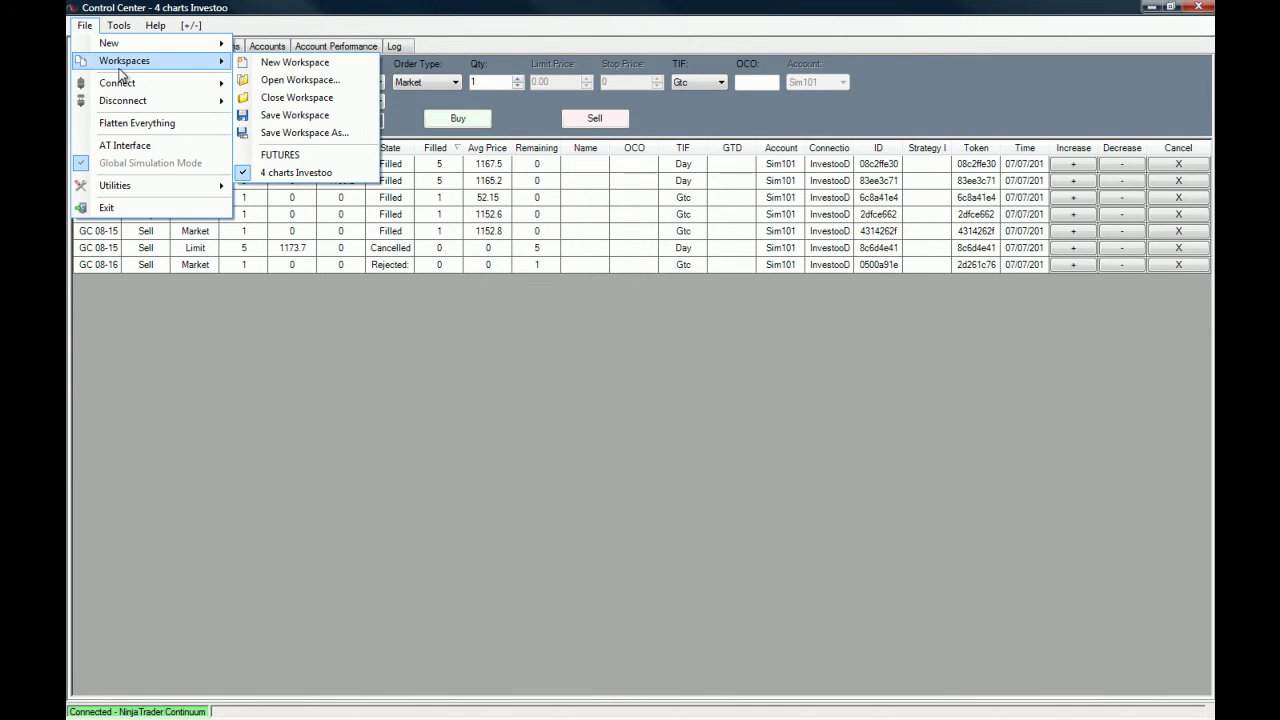
pyautogui.click(337, 125)
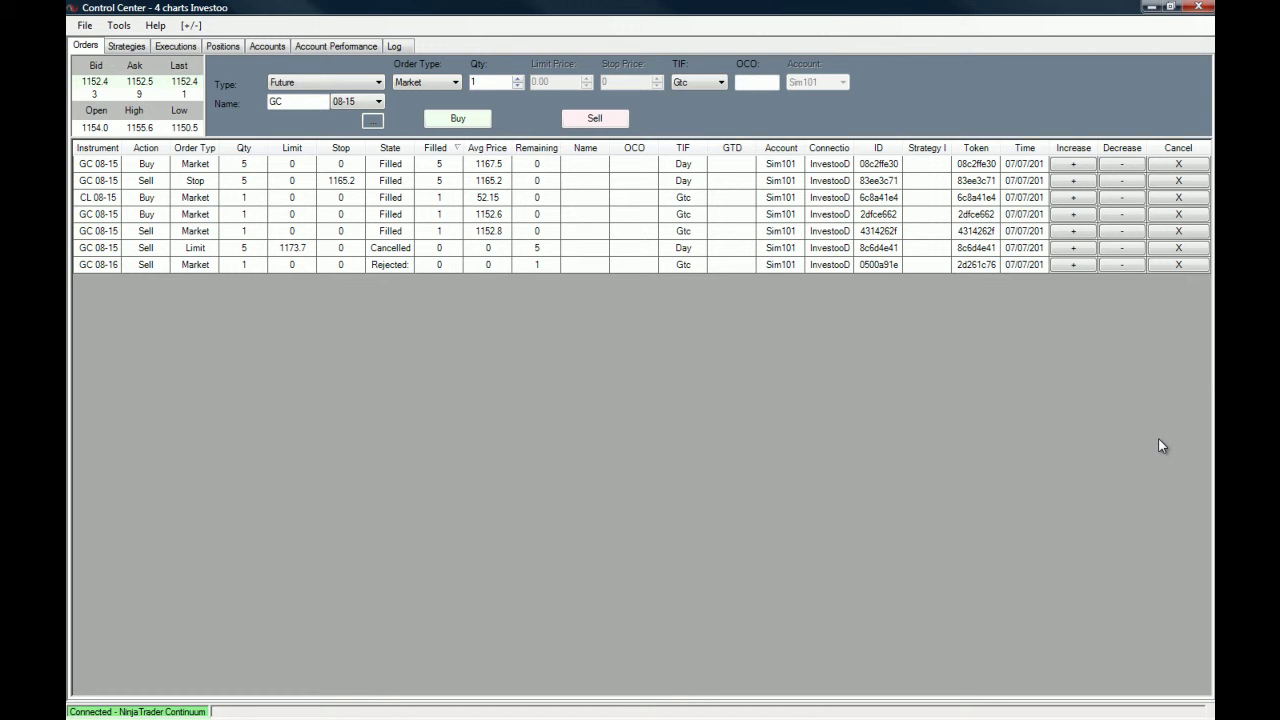
# Select the "4 charts Investoo" workspace in the workspace list to check its charts, and return to the Control Center.
pyautogui.click(84, 27)
pyautogui.click(84, 27)
pyautogui.click(84, 27)
pyautogui.moveTo(124, 61)
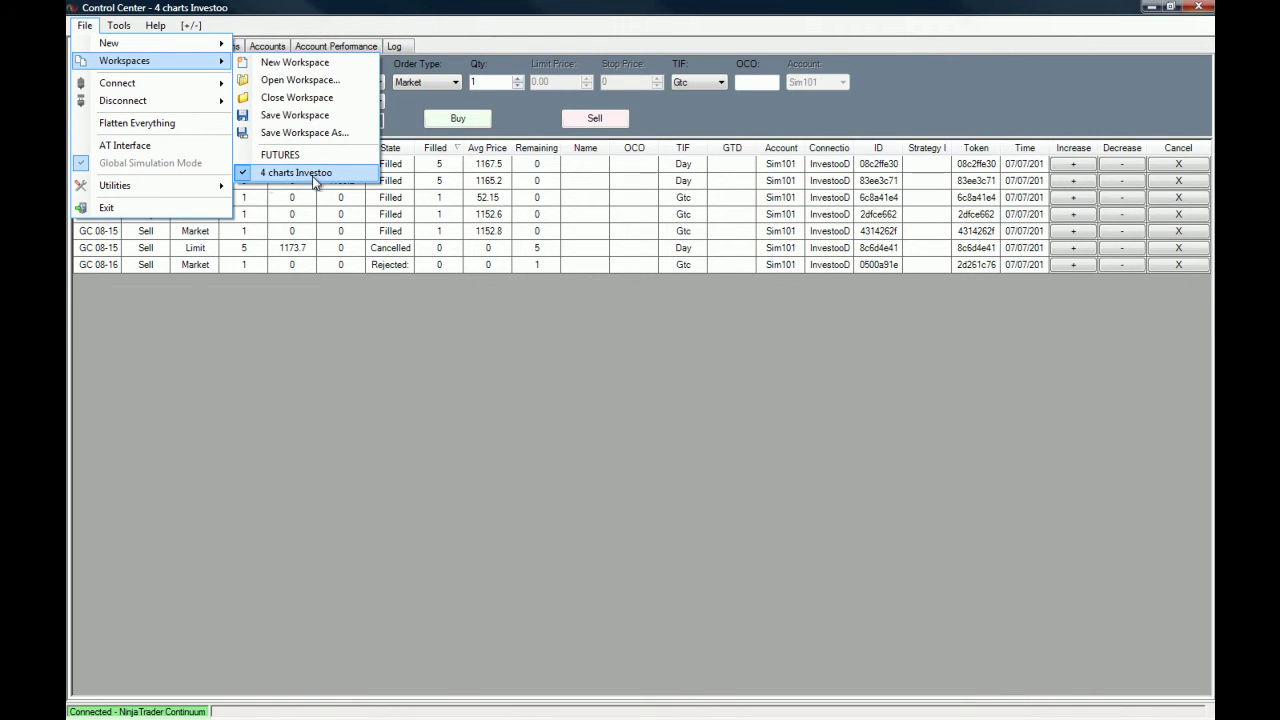
pyautogui.click(311, 174)
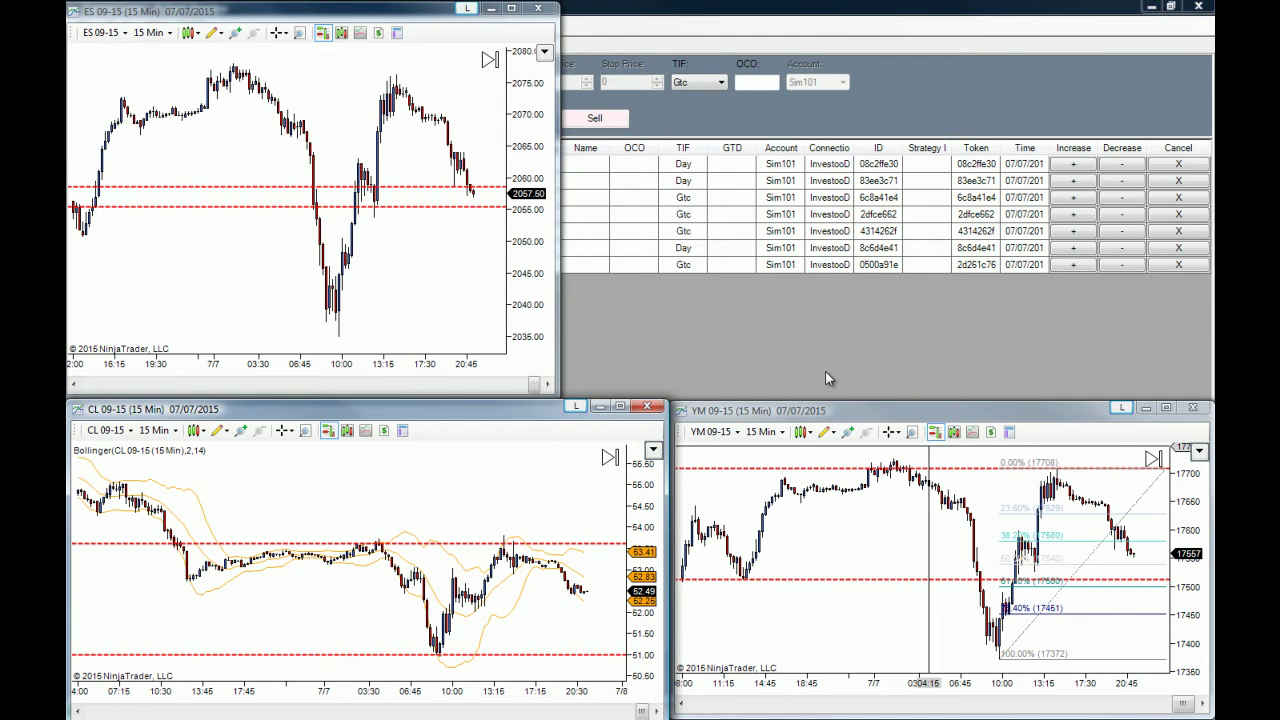
pyautogui.click(826, 373)
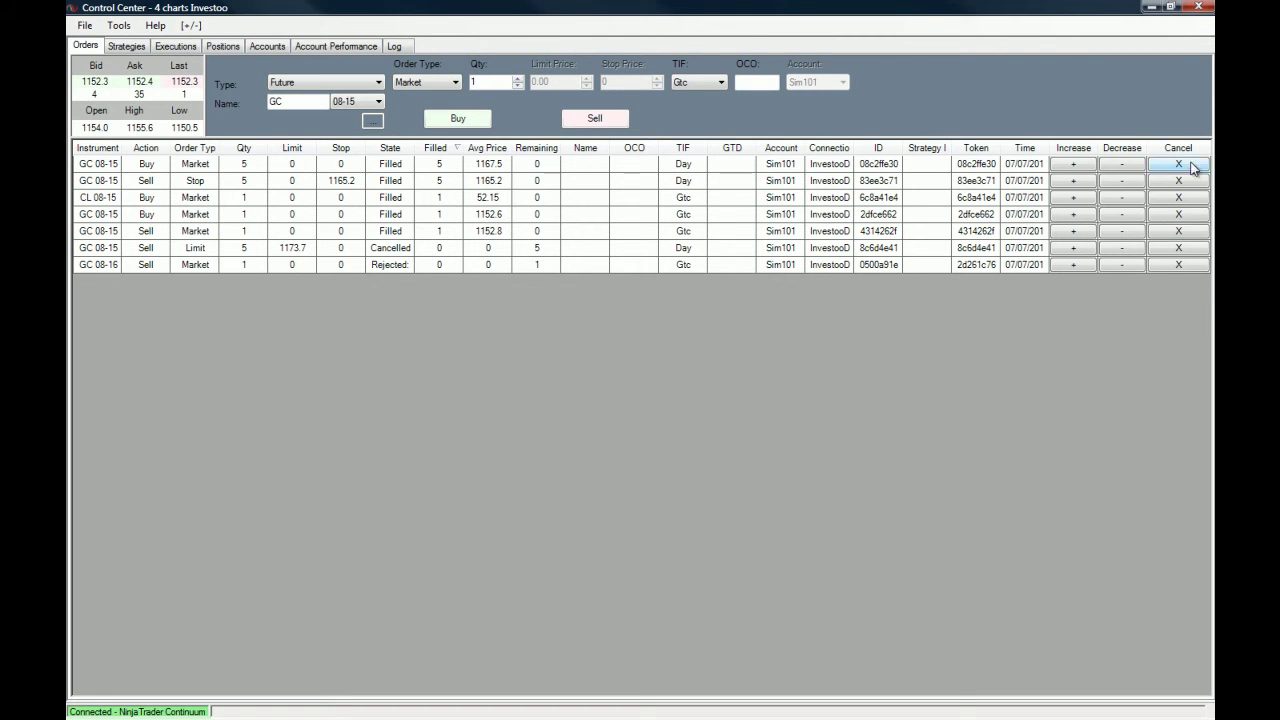
# Shut down the platform despite the open position, saving all workspaces on exit.
pyautogui.click(1199, 9)
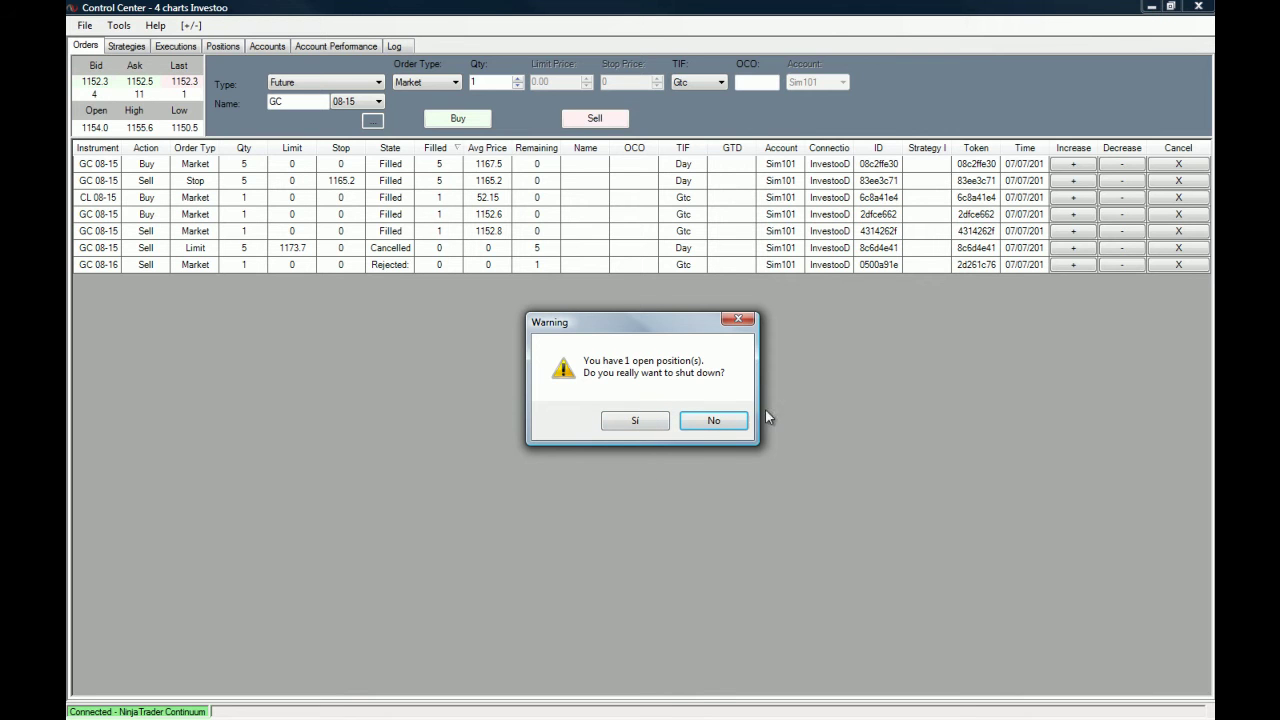
pyautogui.click(636, 421)
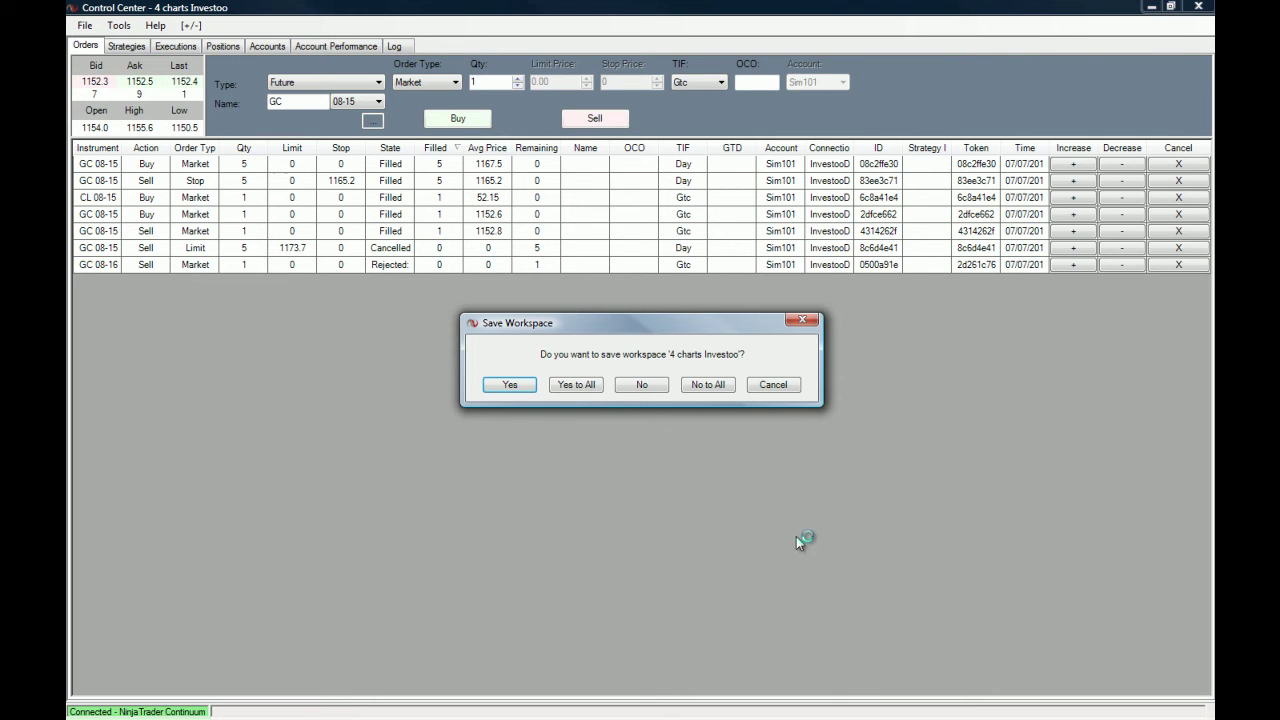
pyautogui.click(576, 384)
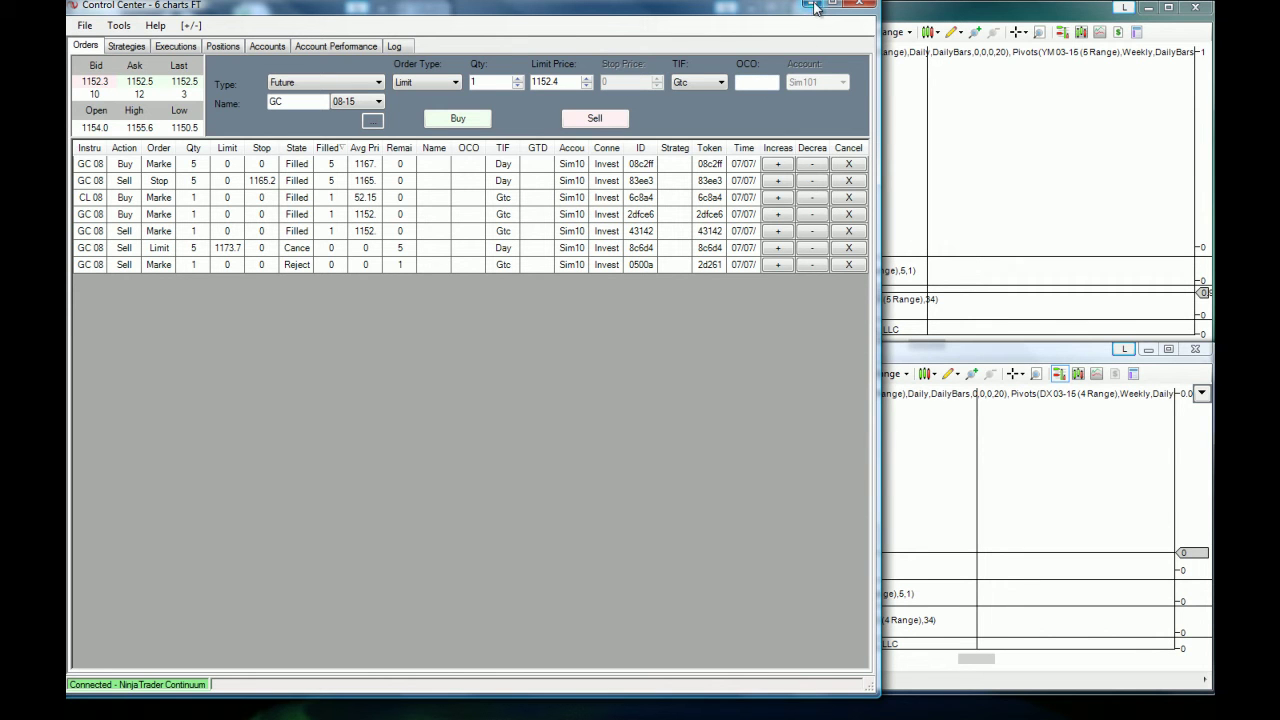
# Select the "6 charts FT" workspace and minimize the Control Center to view its six charts.
pyautogui.click(86, 25)
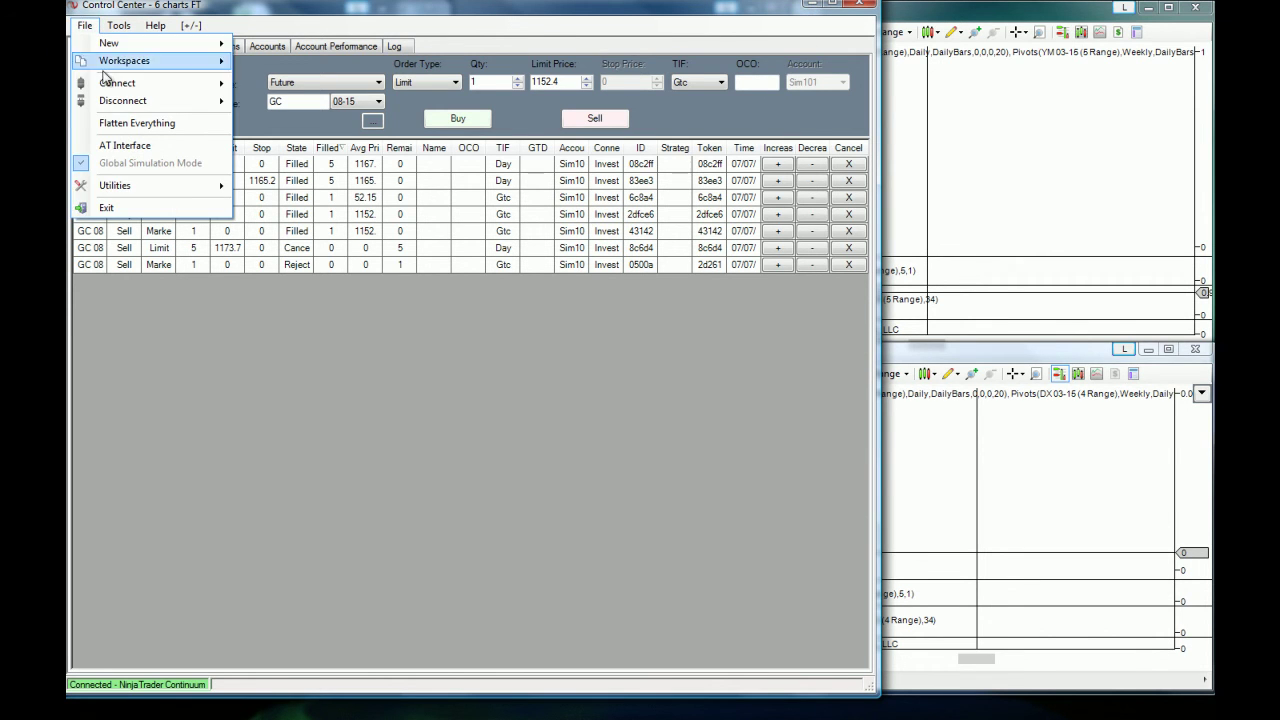
pyautogui.moveTo(113, 68)
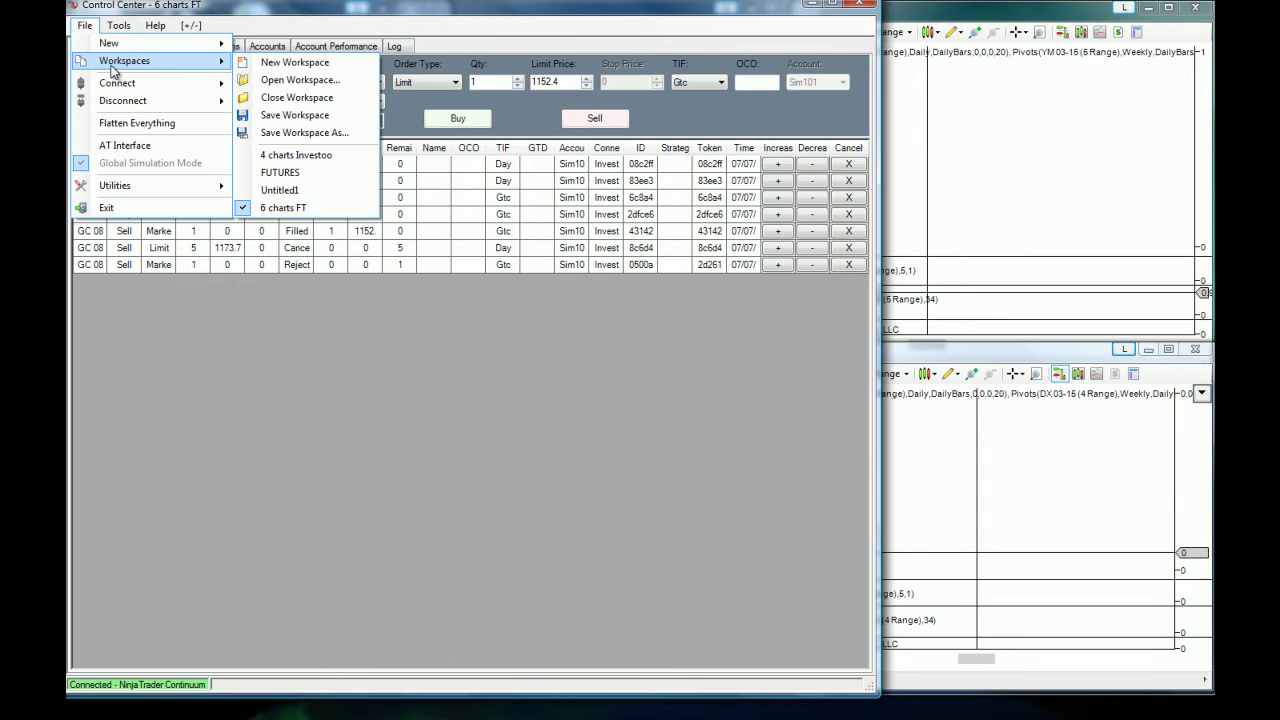
pyautogui.click(268, 208)
pyautogui.click(811, 6)
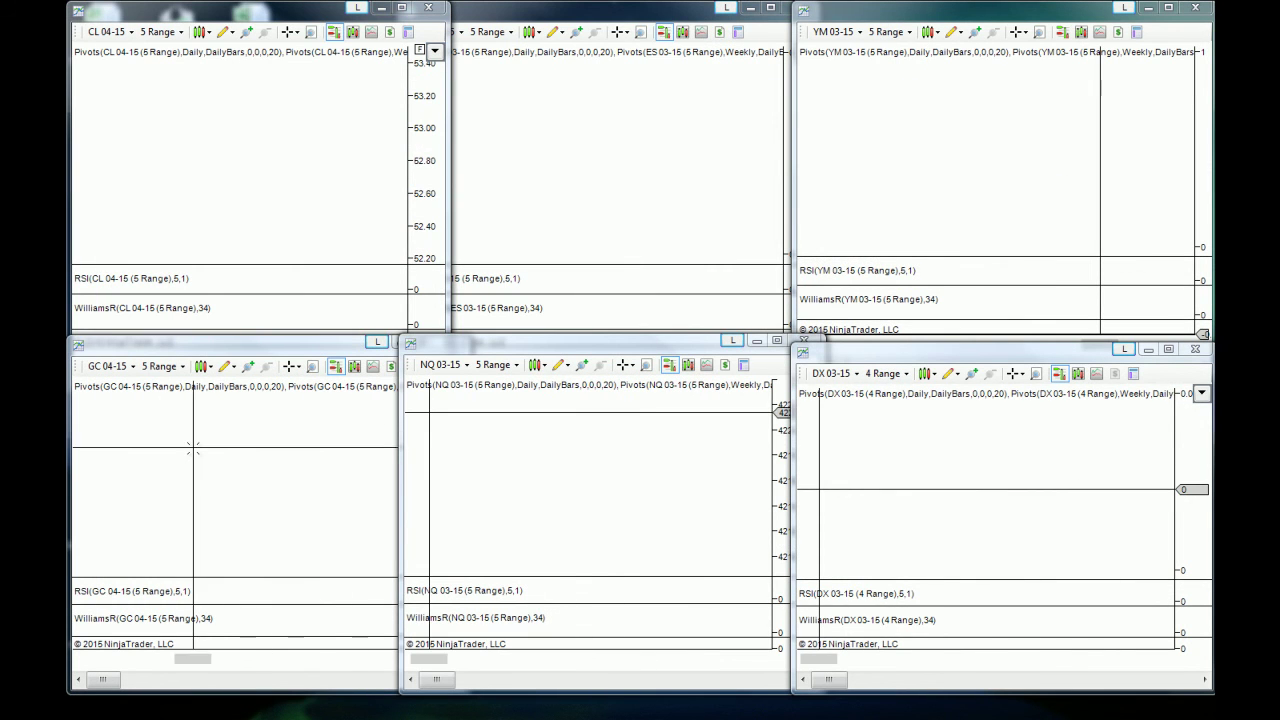
pyautogui.click(181, 148)
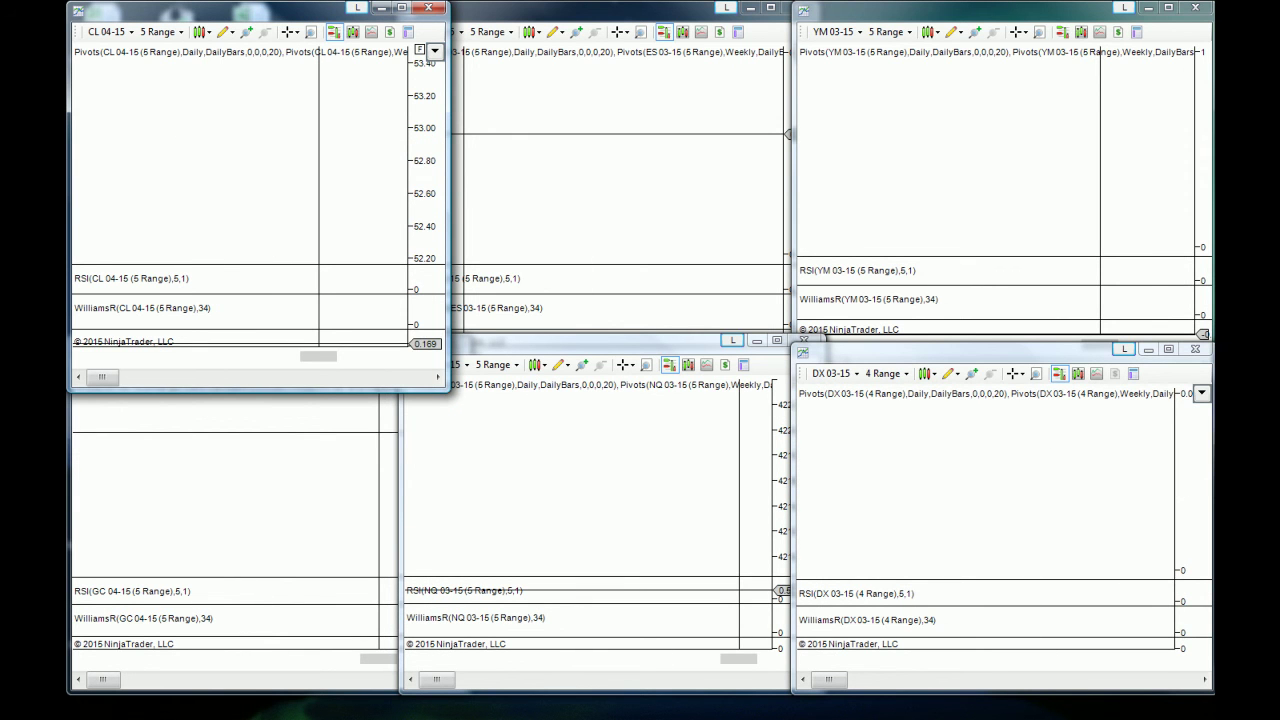
# Return to the Control Center and switch to the saved "4 charts Investoo" workspace.
pyautogui.hotkey('alt', 'Tab')
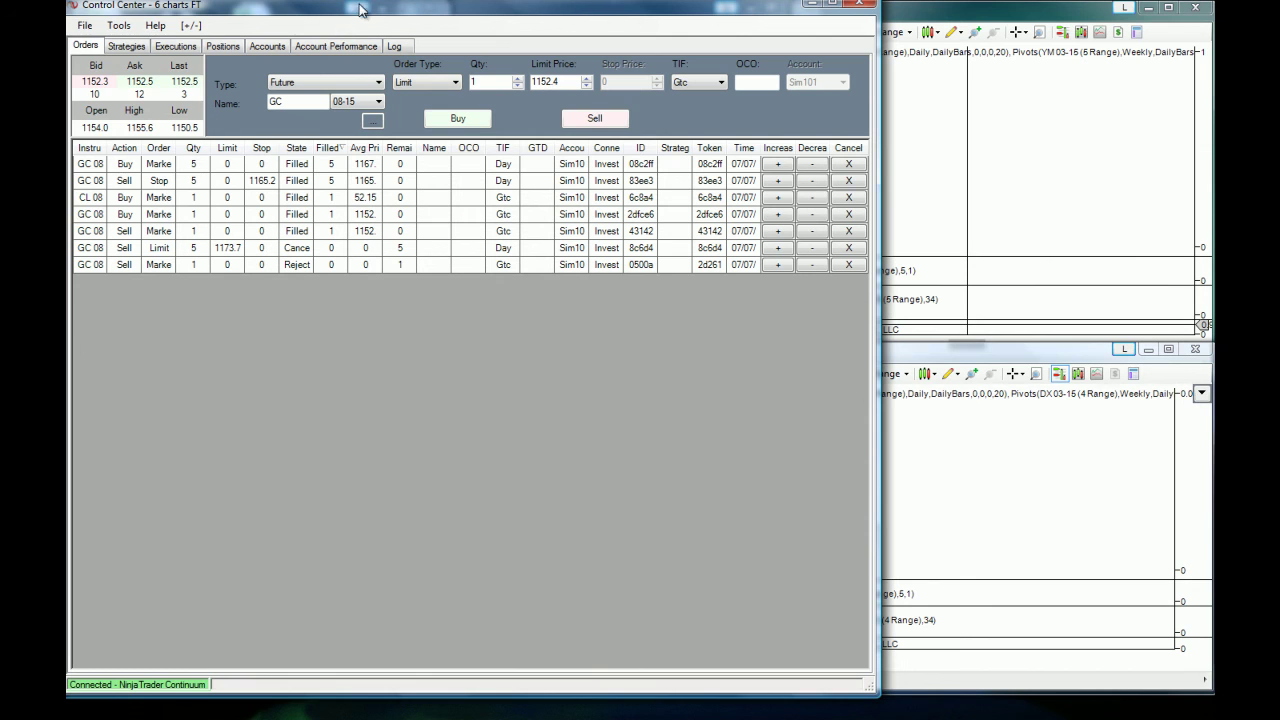
pyautogui.click(85, 24)
pyautogui.moveTo(124, 61)
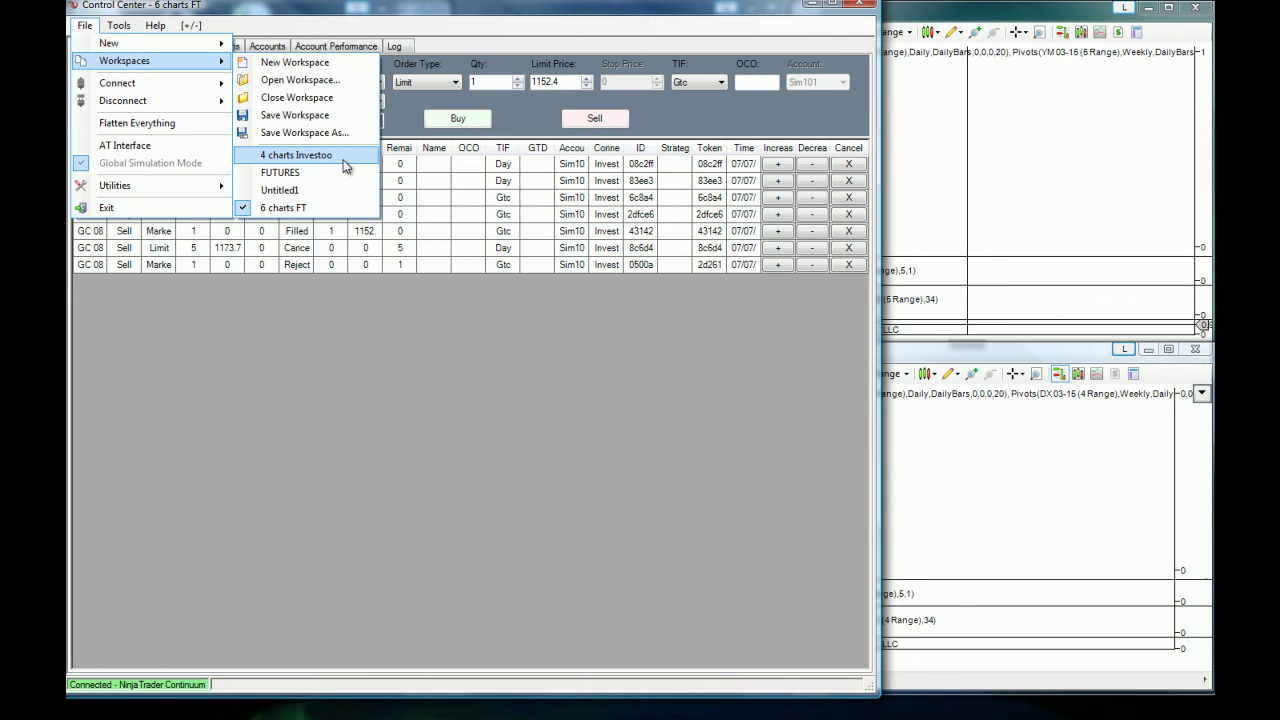
pyautogui.click(296, 155)
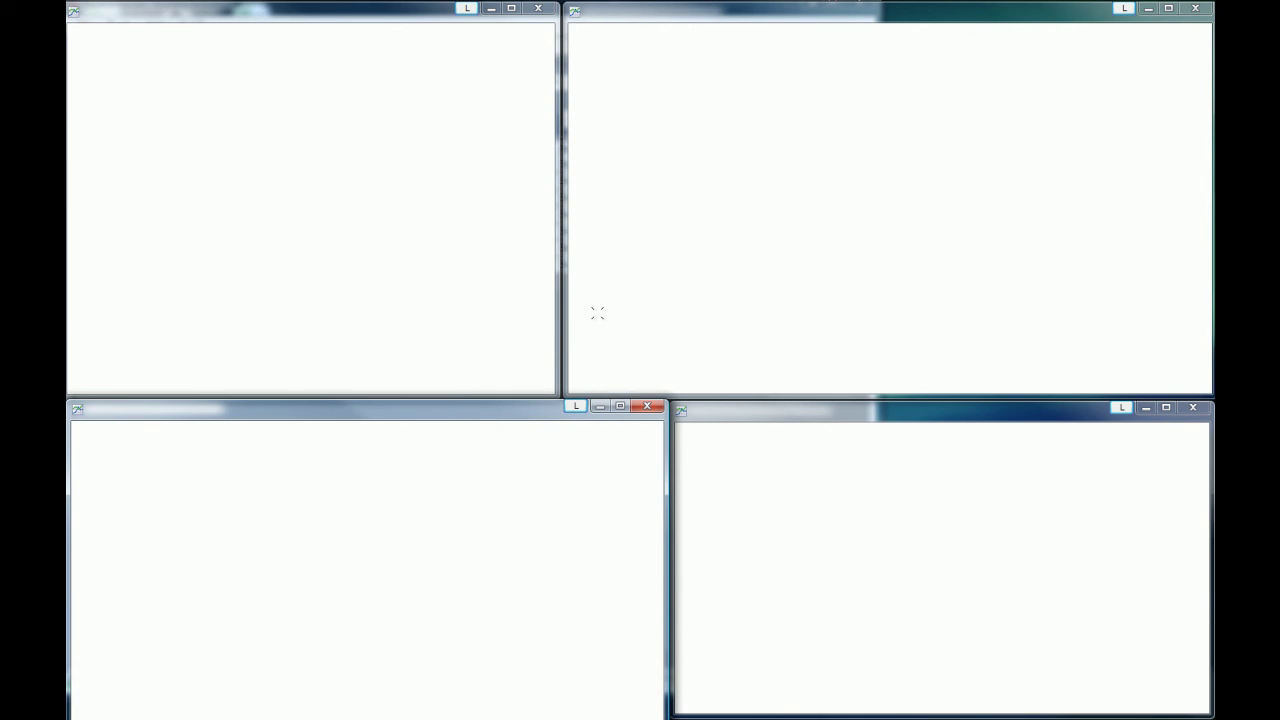